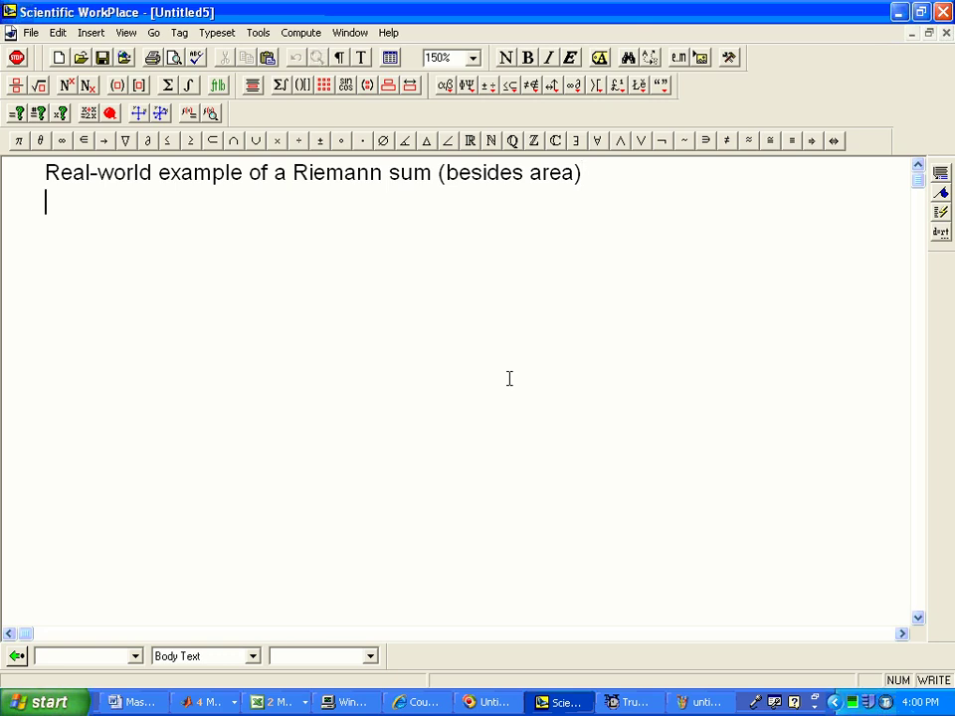
- Below the heading, write 'Finding the total mass of a rod given its density function.' and fix the typos
text(Finding the mass)
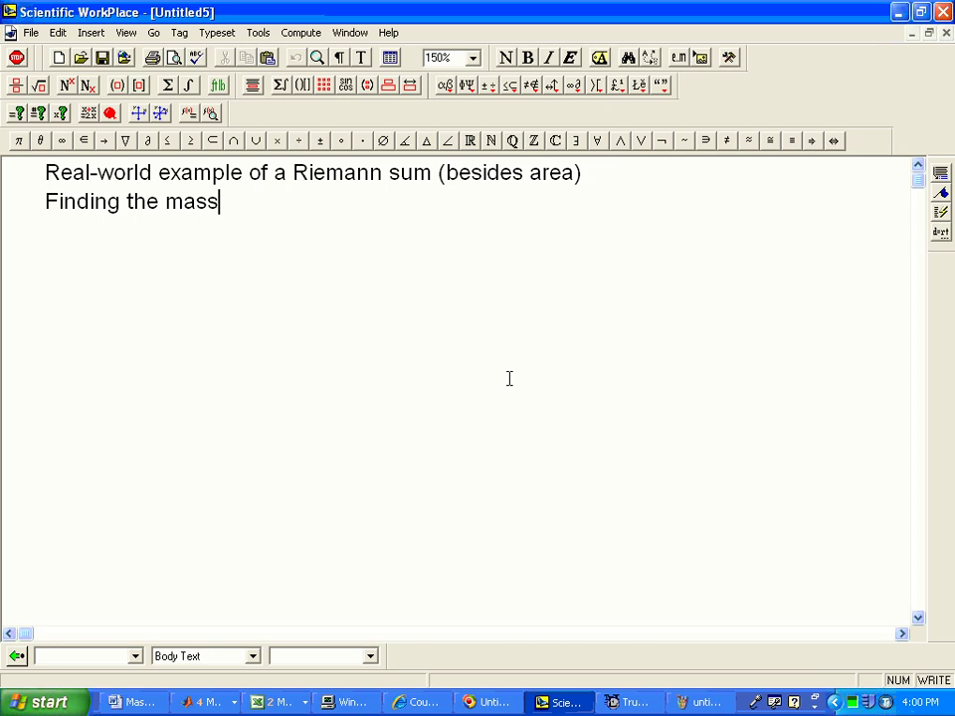
key(BackSpace)
key(BackSpace)
key(BackSpace)
key(BackSpace)
text(ot)
key(BackSpace)
key(BackSpace)
text(total mass of a )
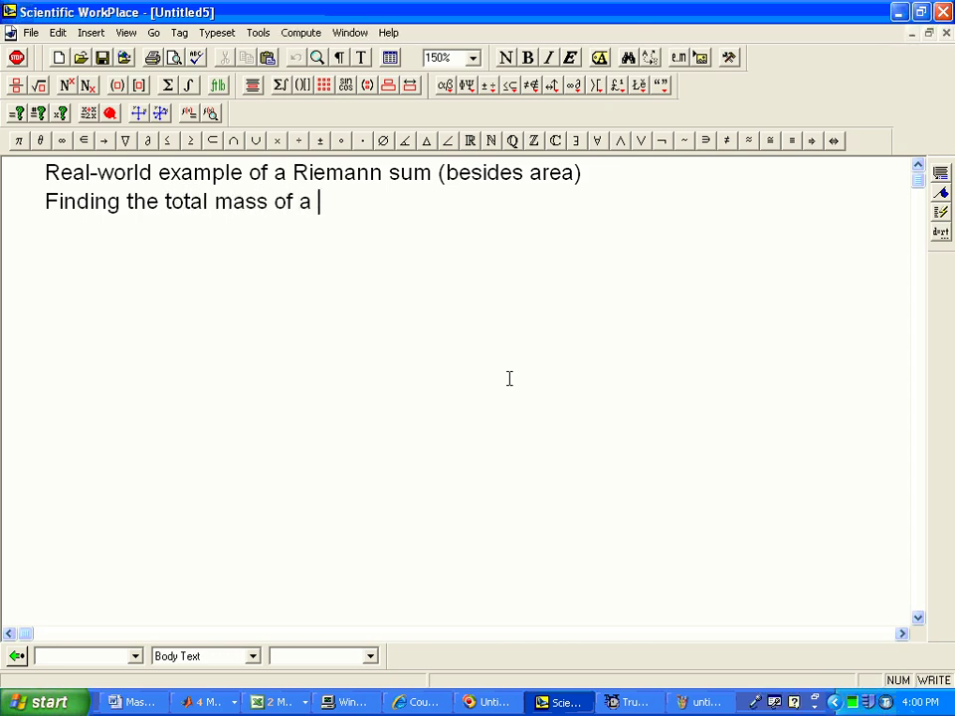
text(rod given )
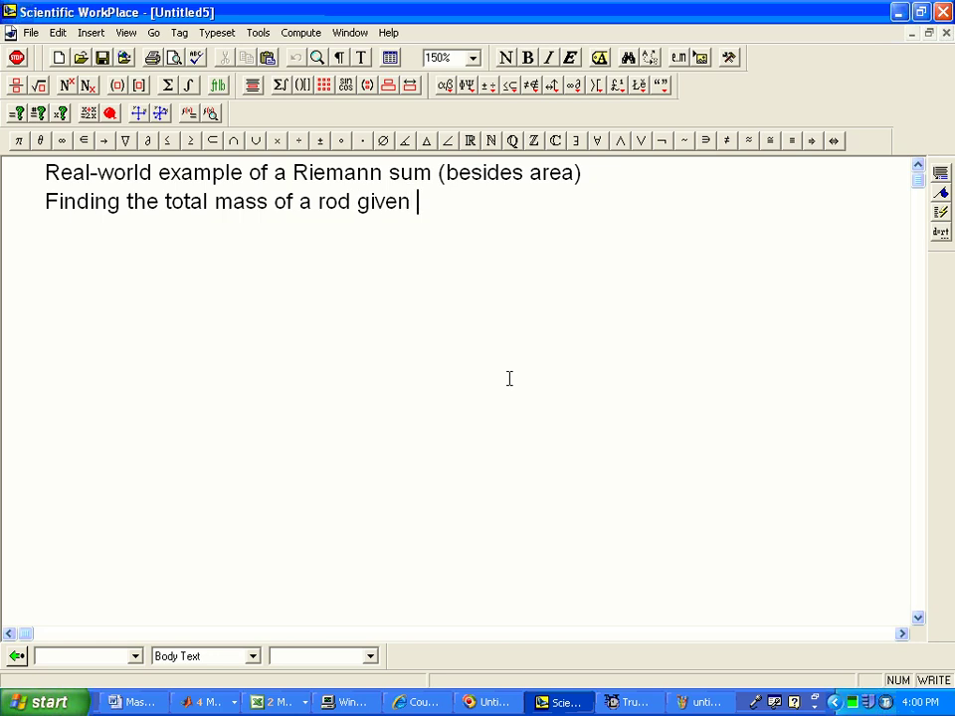
text(its den)
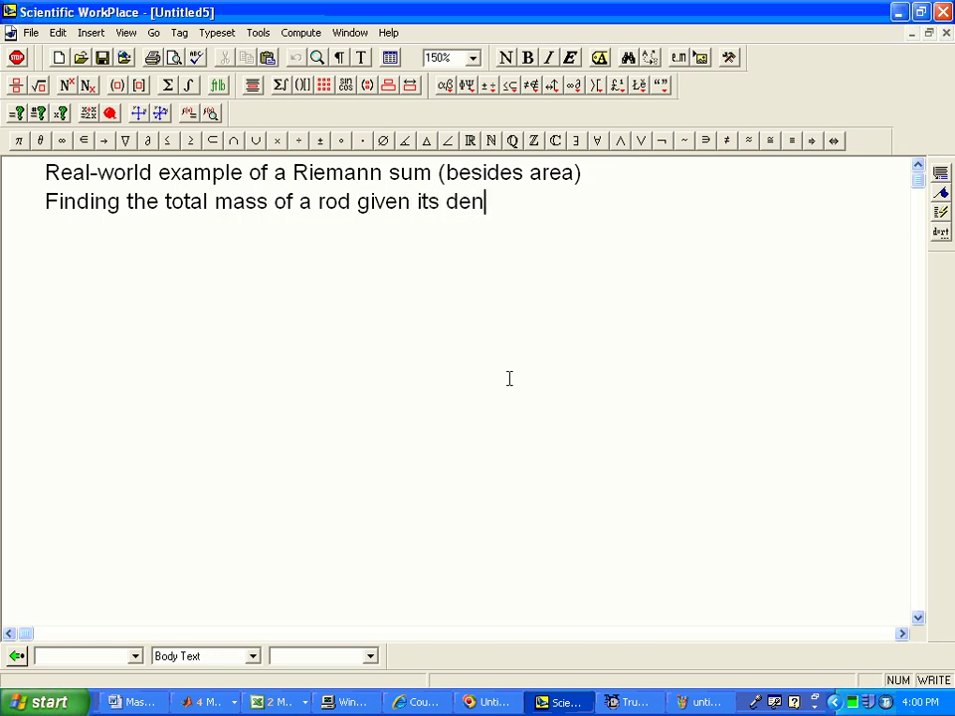
text(sity function.)
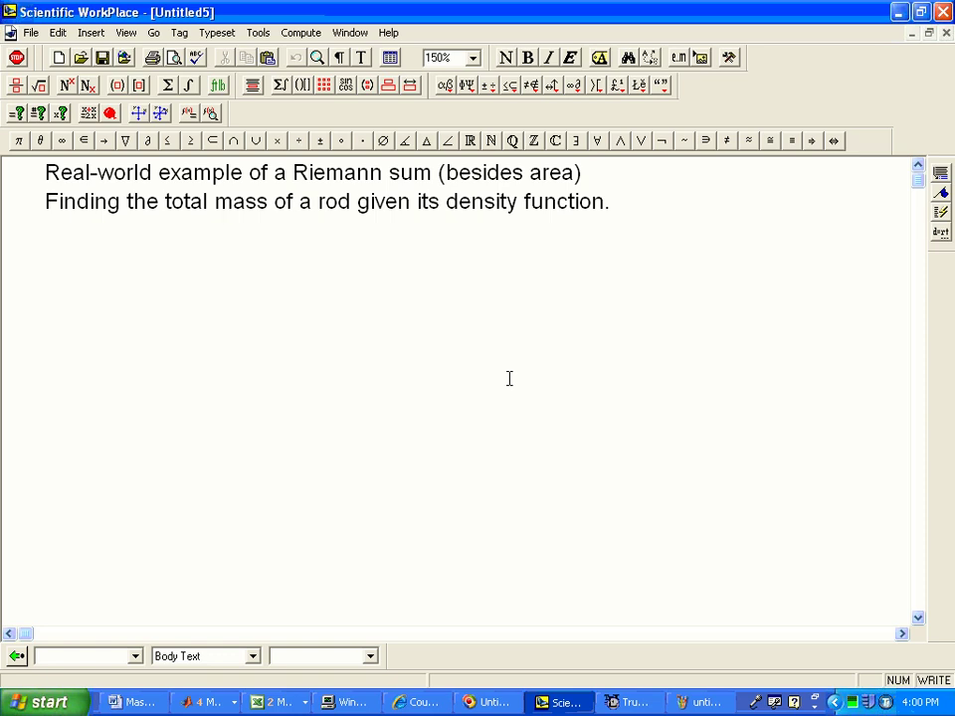
- On the Paint rod sketch, add the text labels 'x=0' under the left end and 'x=' under the right end
click(704, 705)
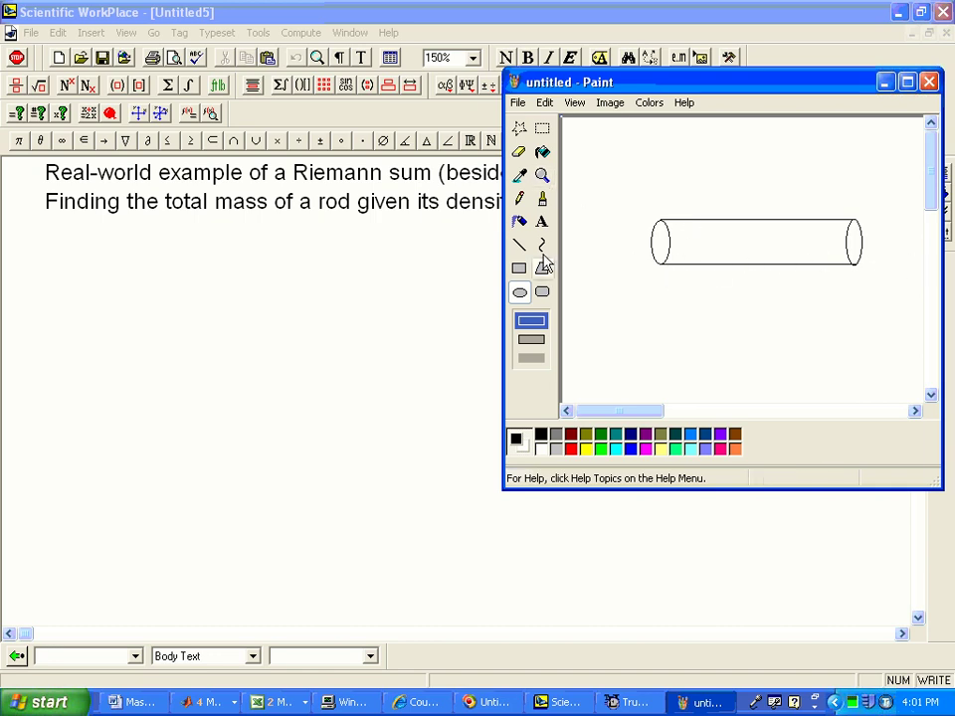
click(542, 222)
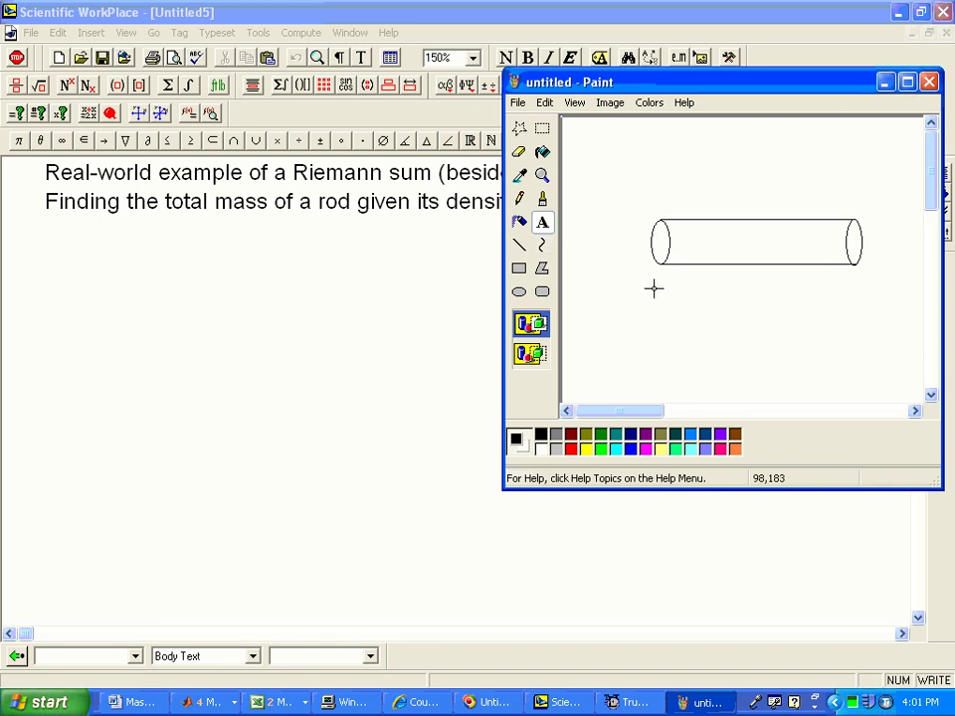
drag(645, 285, 670, 306)
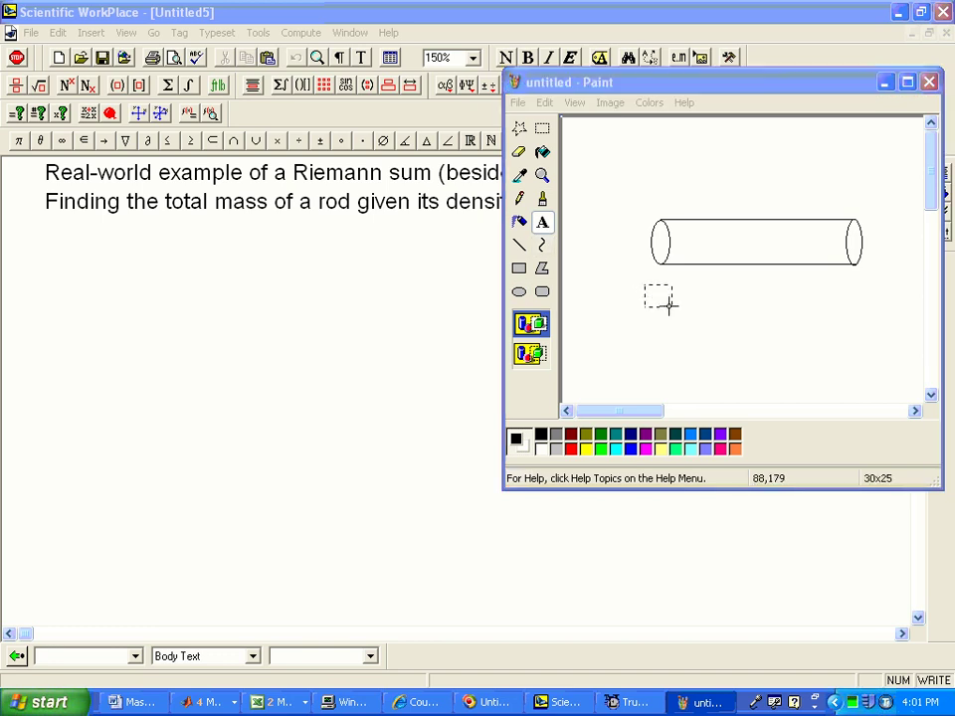
click(661, 295)
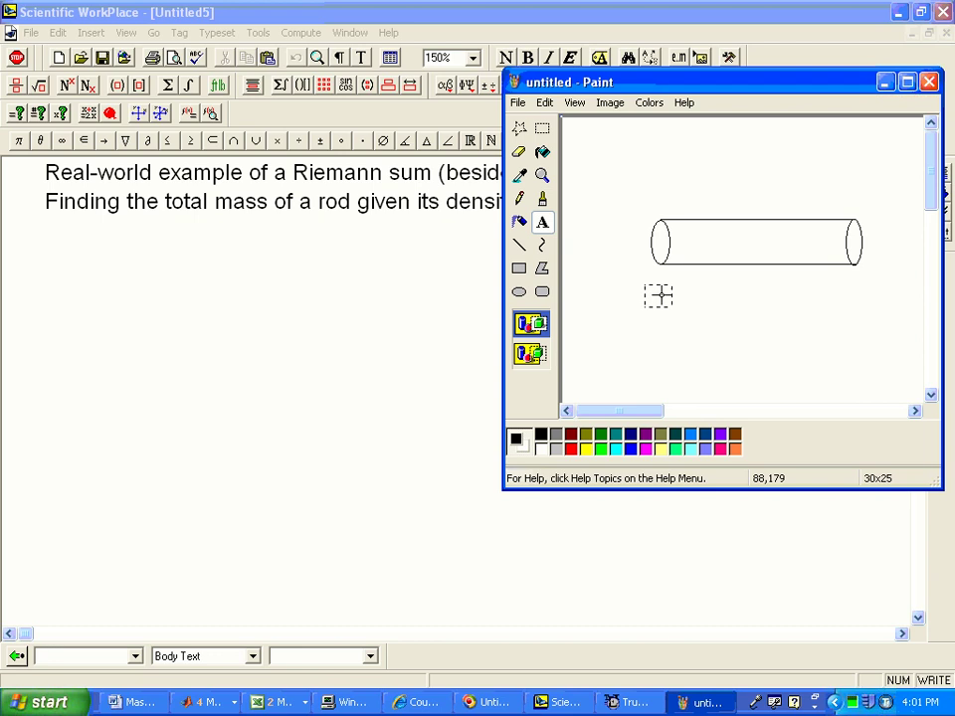
text(x=0)
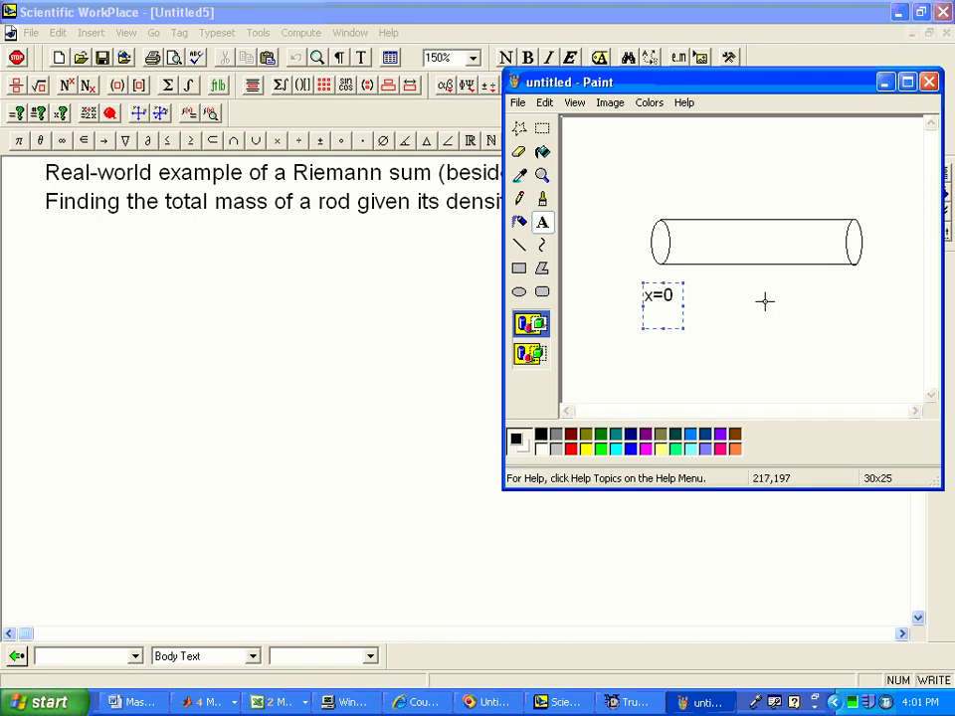
drag(843, 284, 887, 321)
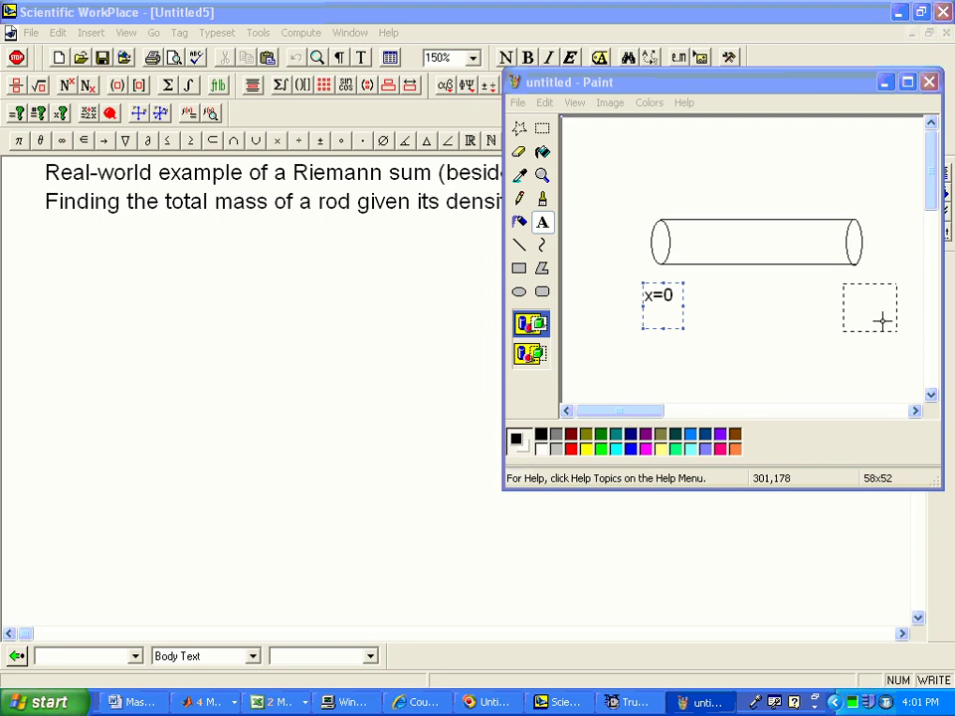
text(x=l)
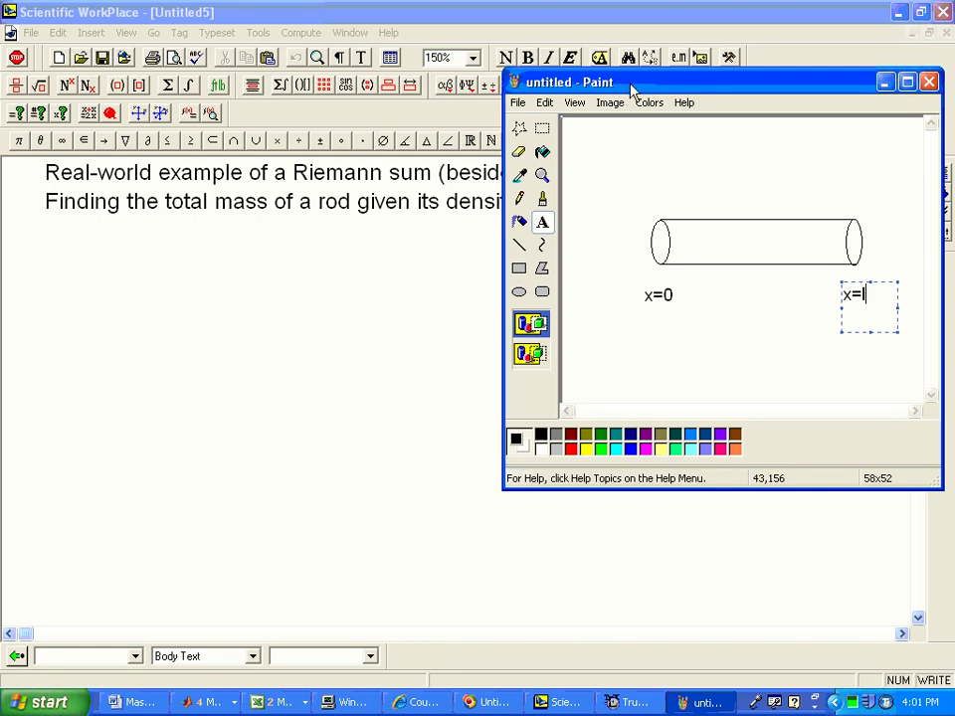
- In the notes, insert a centred text display reading 'Density (linear density)=mass/unit length'
click(447, 244)
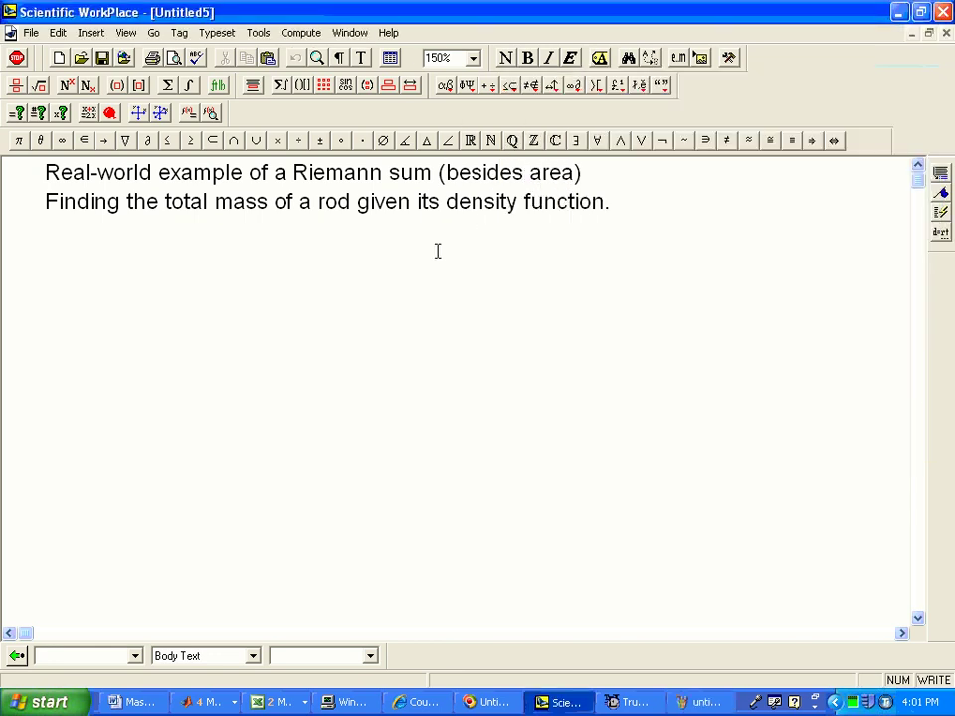
key(ctrl+d)
key(ctrl+t)
text(Deni)
key(BackSpace)
text(sity)
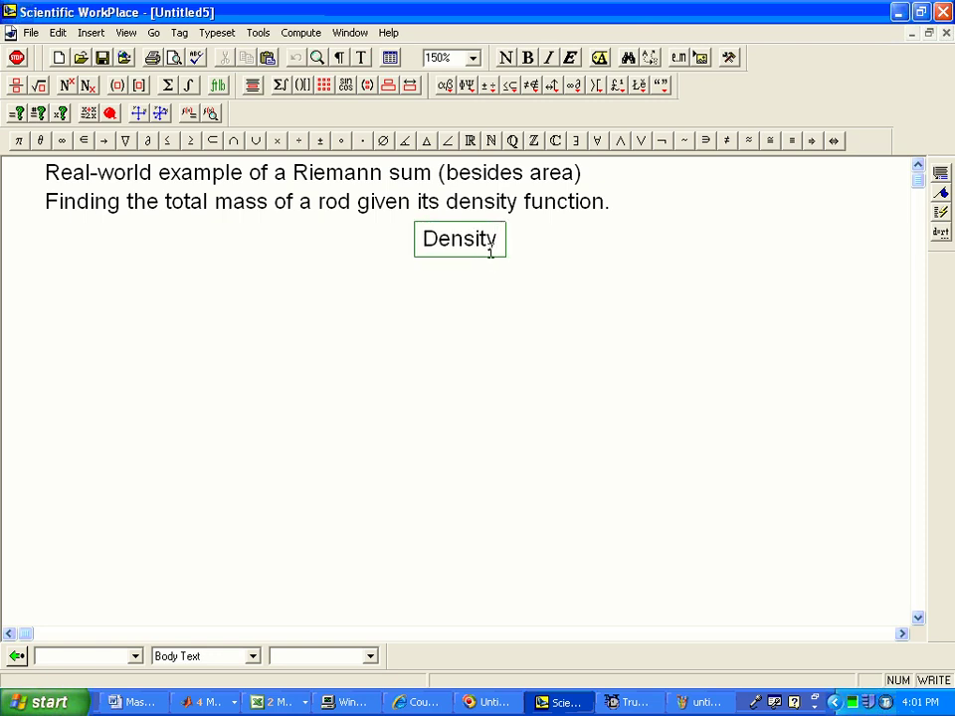
text( (linear)
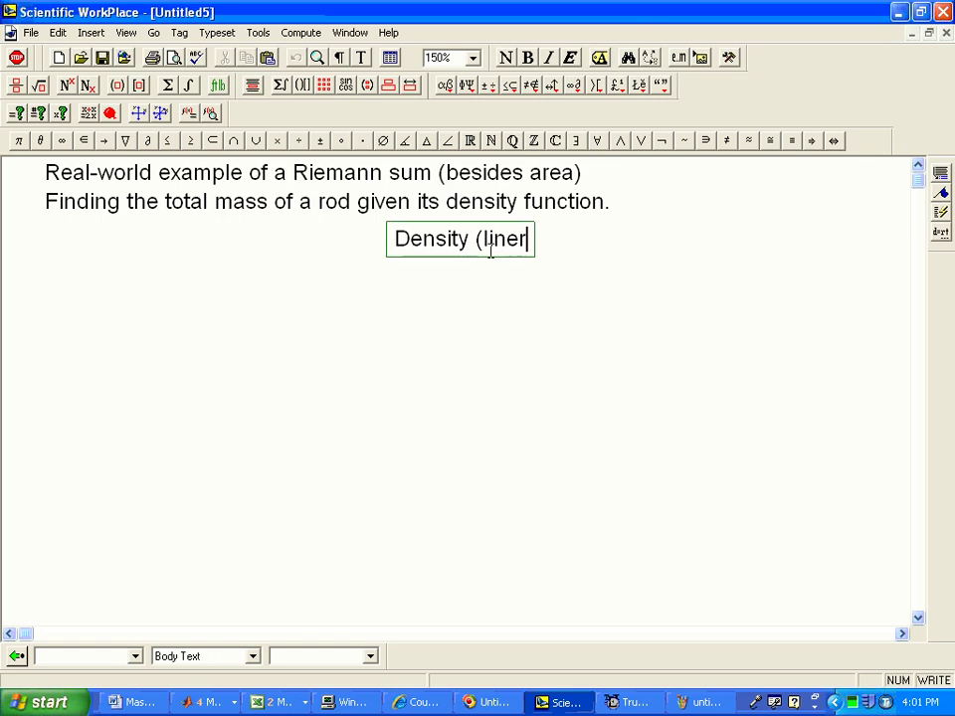
key(BackSpace)
text(ar denisty)
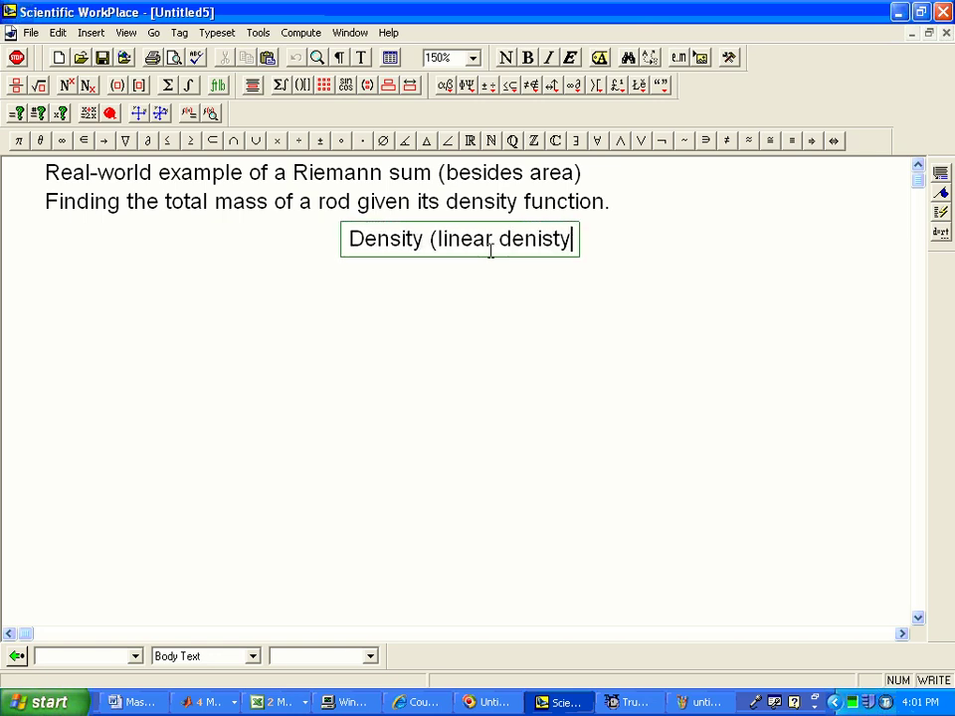
key(BackSpace)
key(BackSpace)
key(BackSpace)
key(BackSpace)
text(sitY))
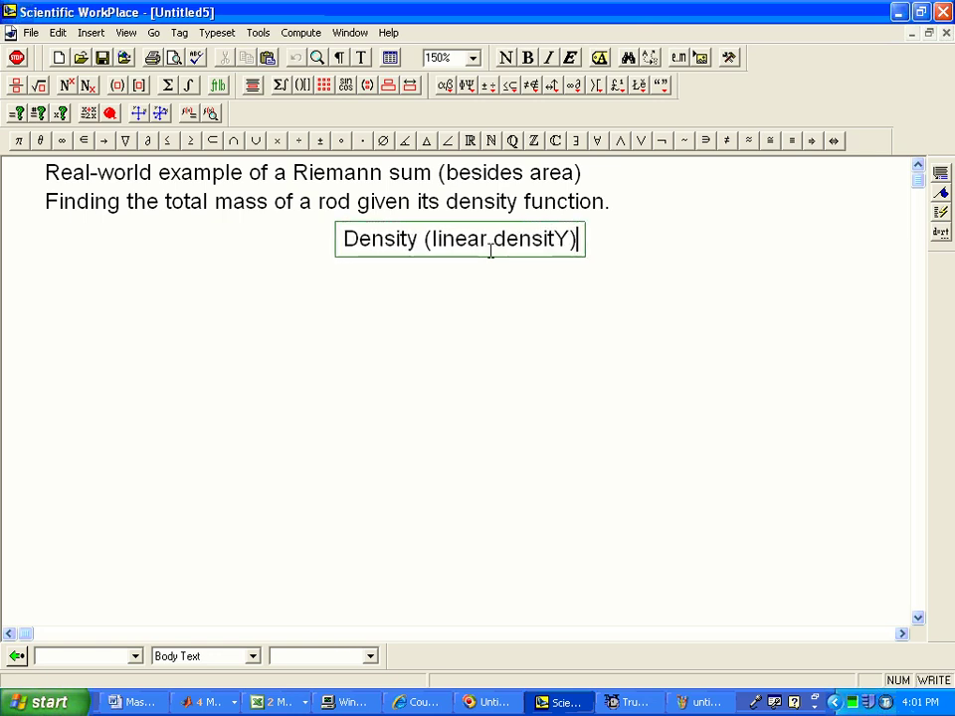
key(BackSpace)
key(BackSpace)
text(y))
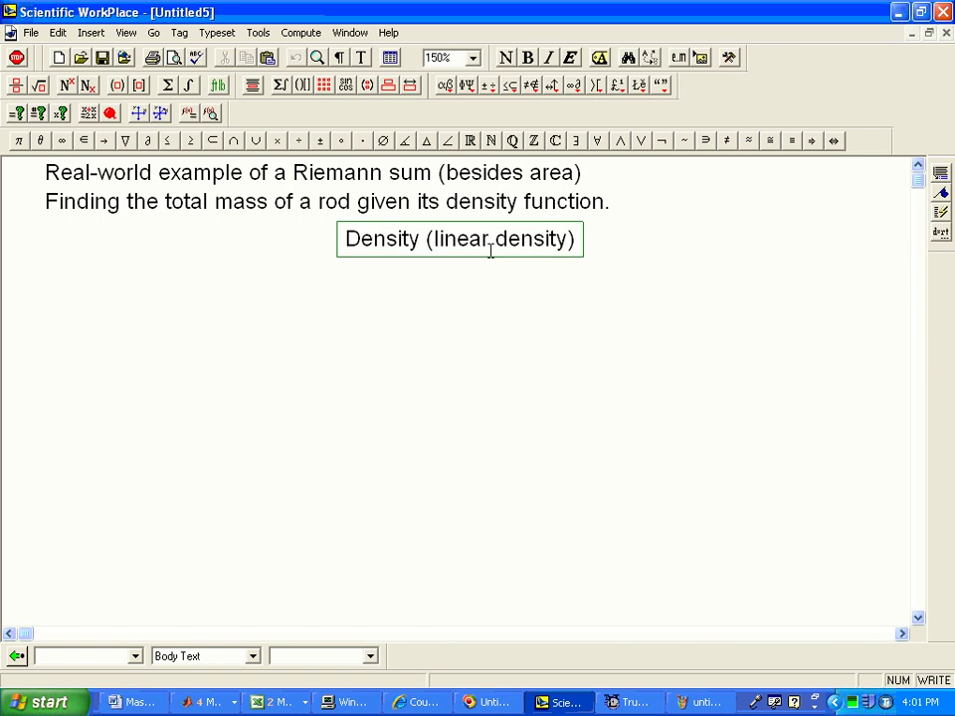
text(=)
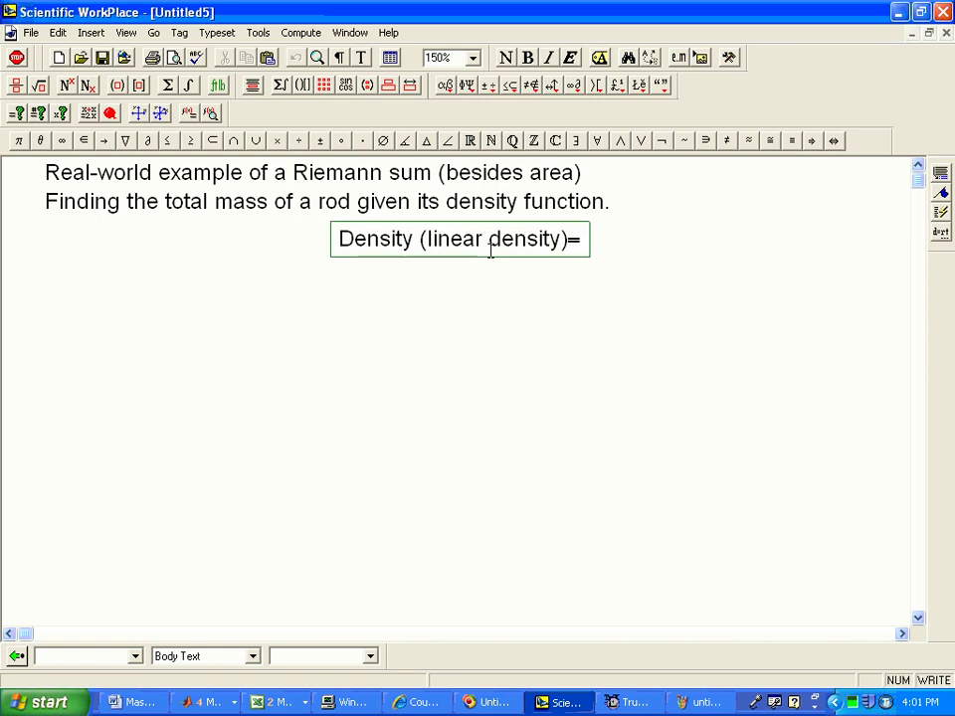
text(mass/unit)
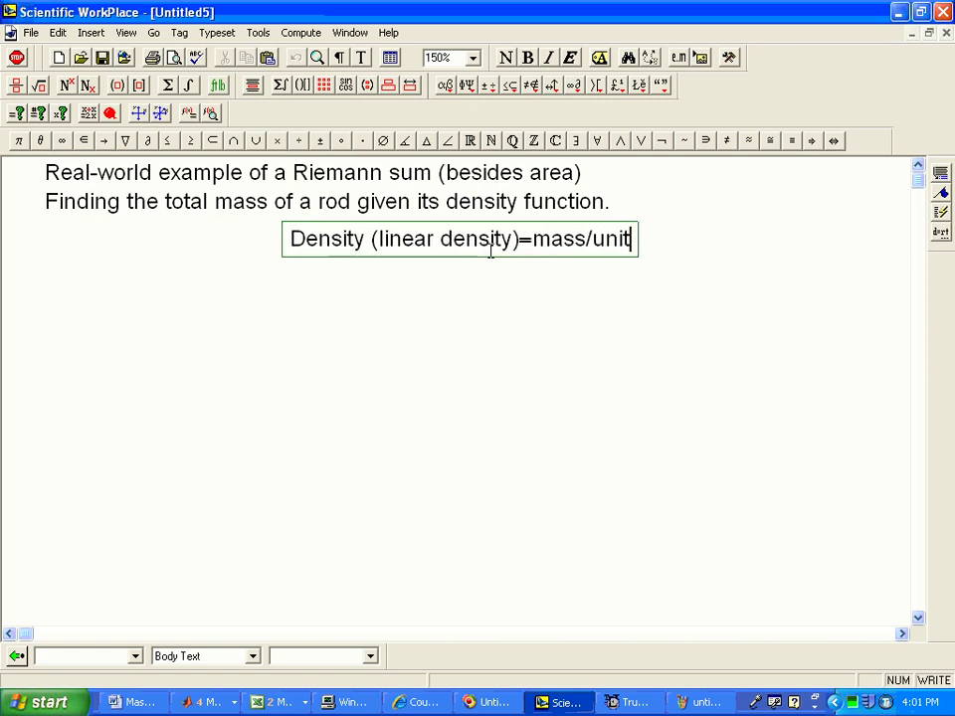
text( length)
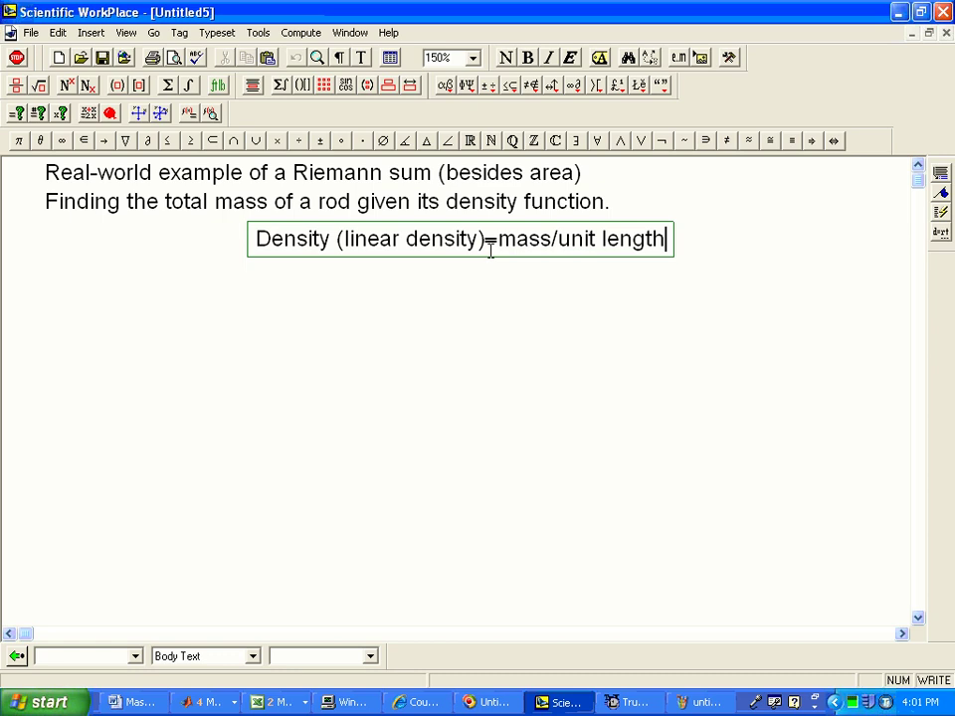
- Add a second row '= λ(x)' under the density line, with both equals signs in math mode
key(Return)
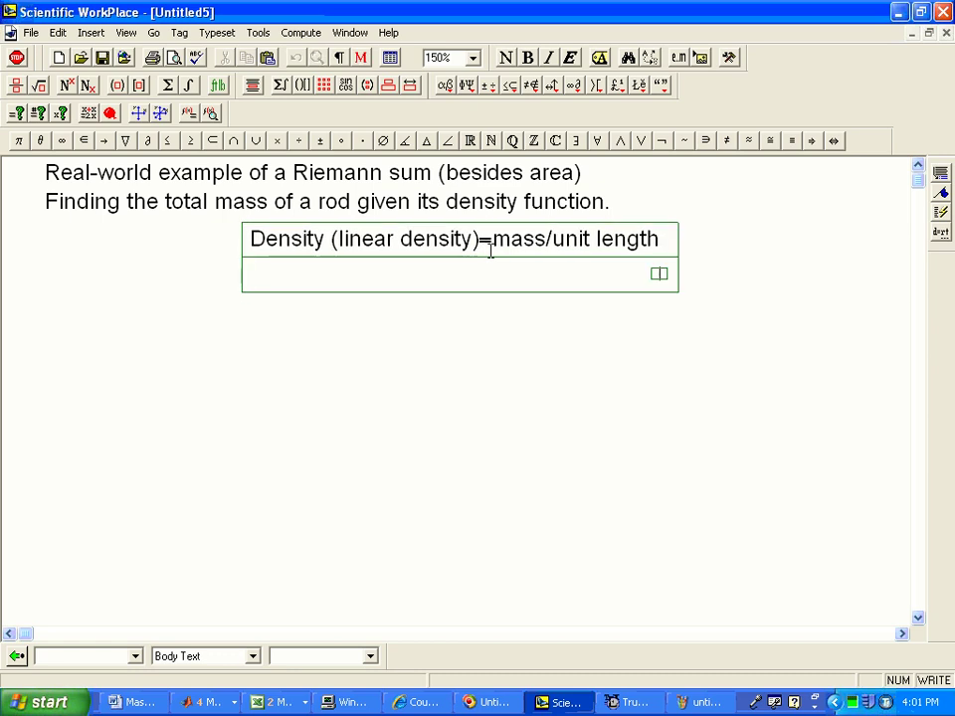
key(ctrl+m)
text(=)
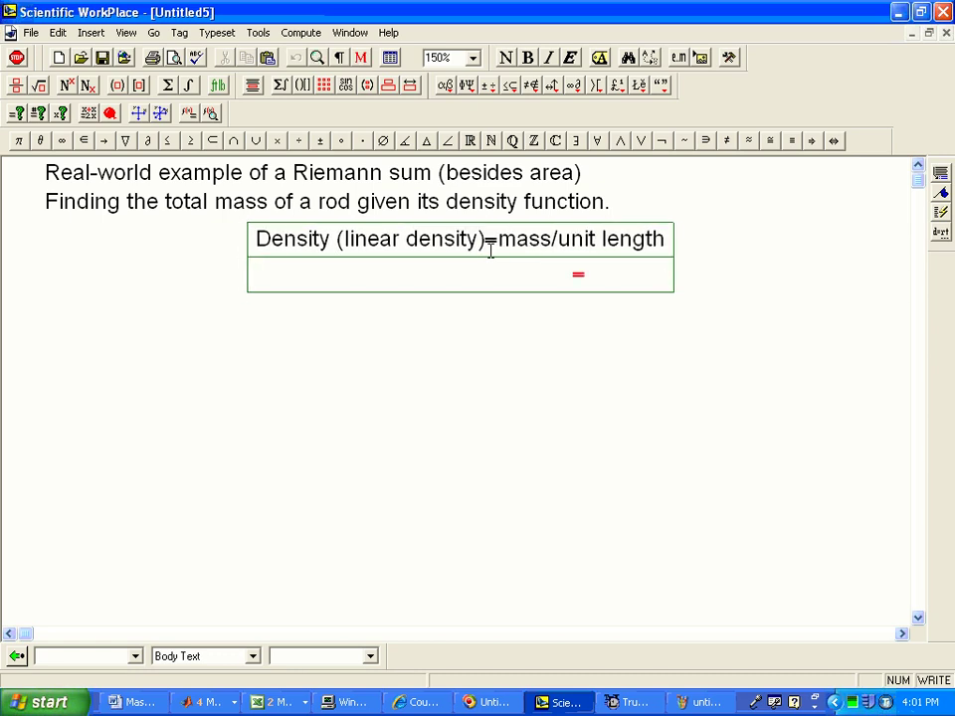
double_click(490, 240)
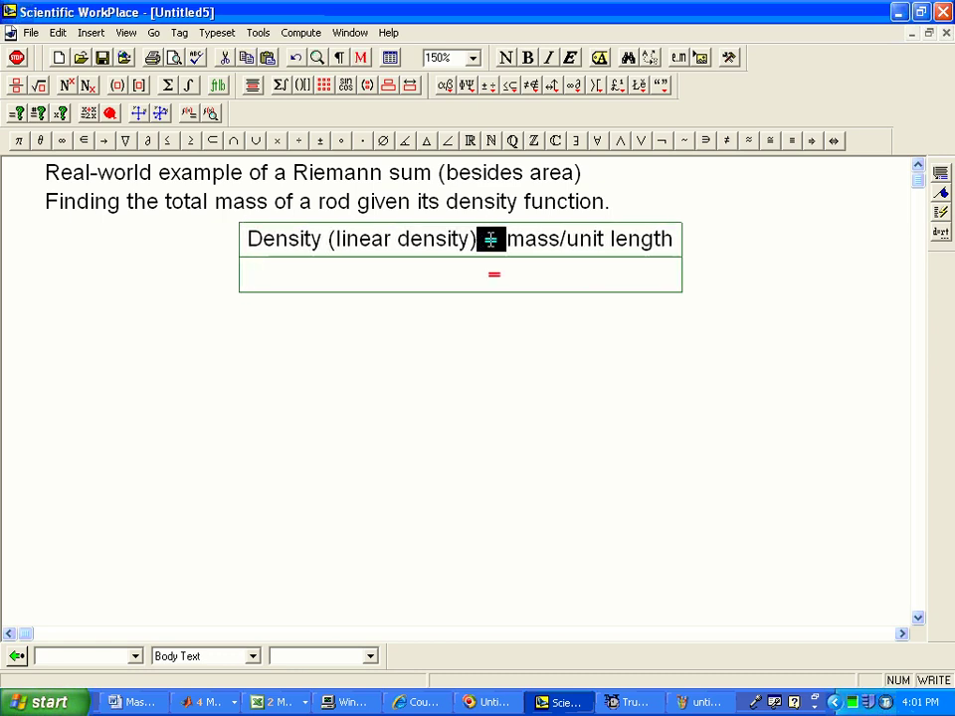
key(ctrl+m)
click(524, 279)
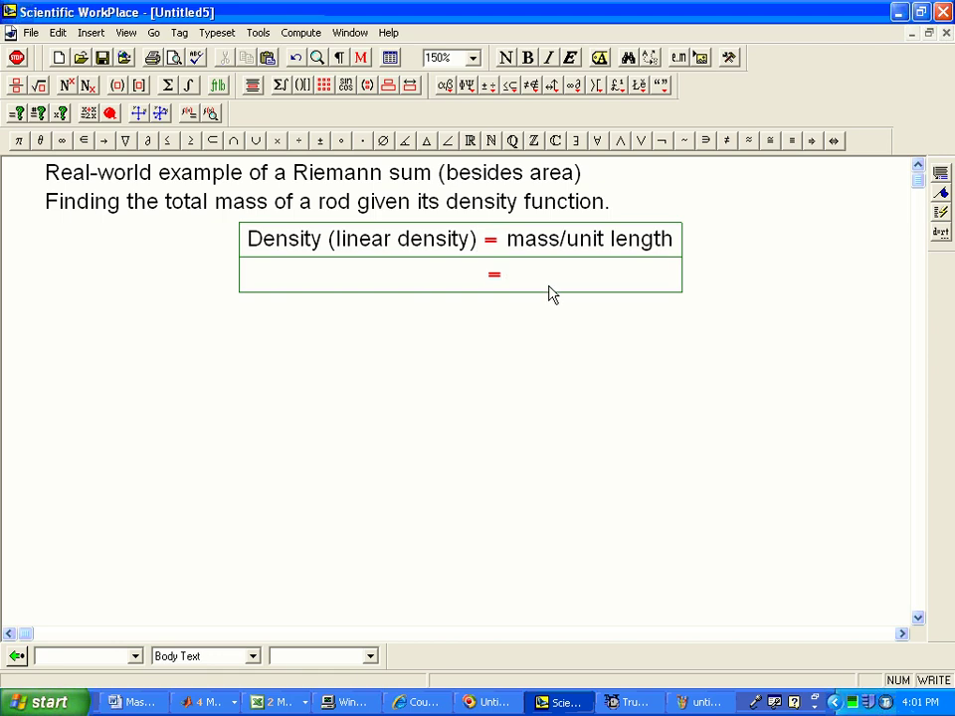
key(ctrl+g)
text(l)
text((x))
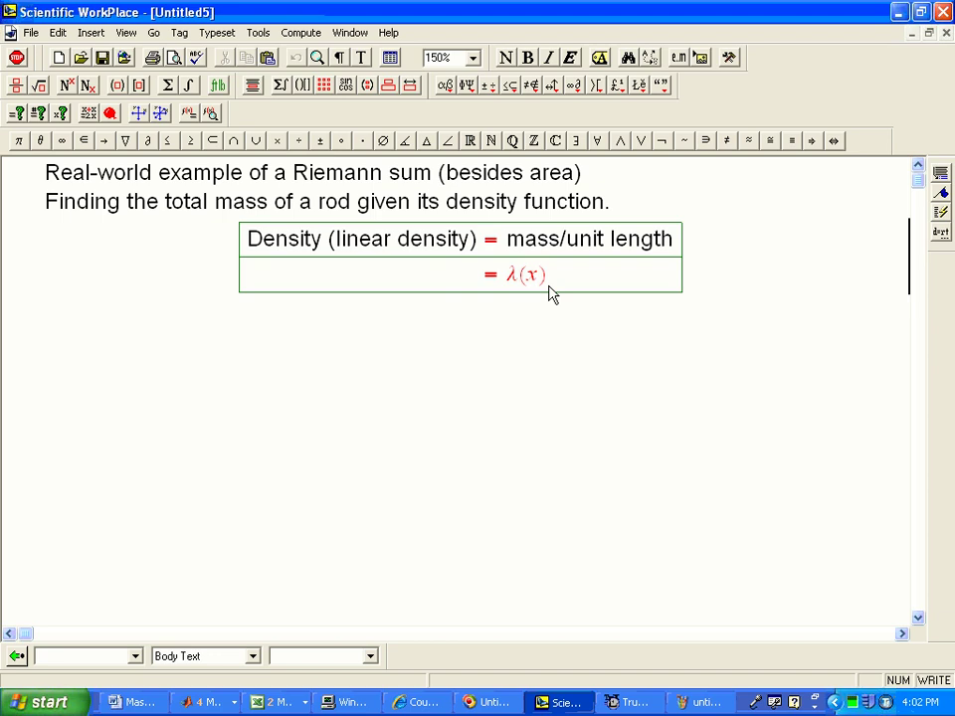
click(519, 278)
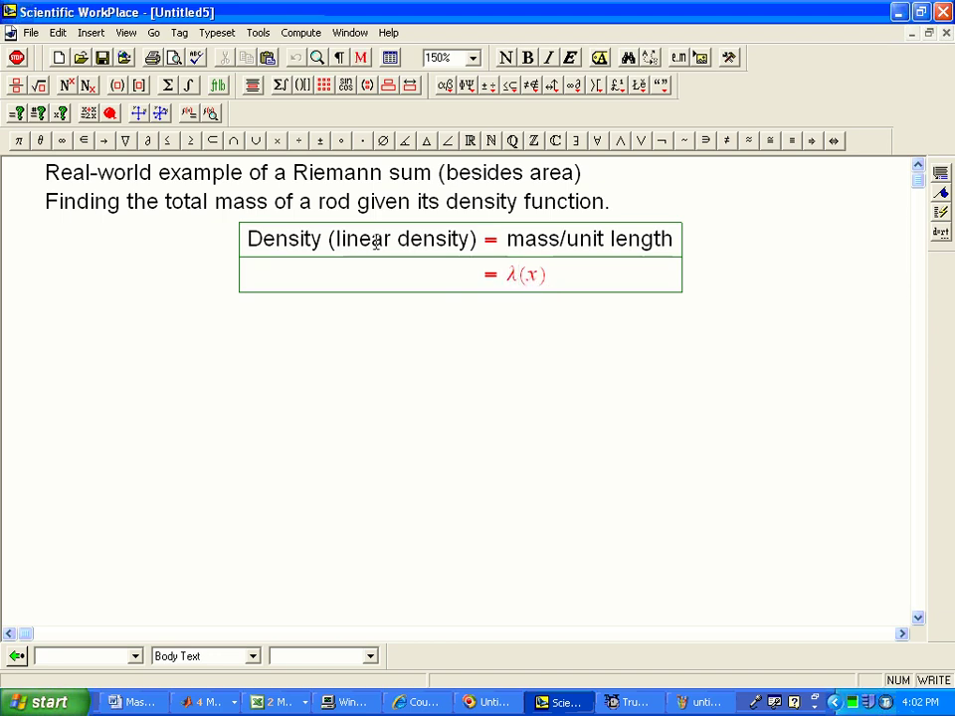
click(549, 279)
click(688, 701)
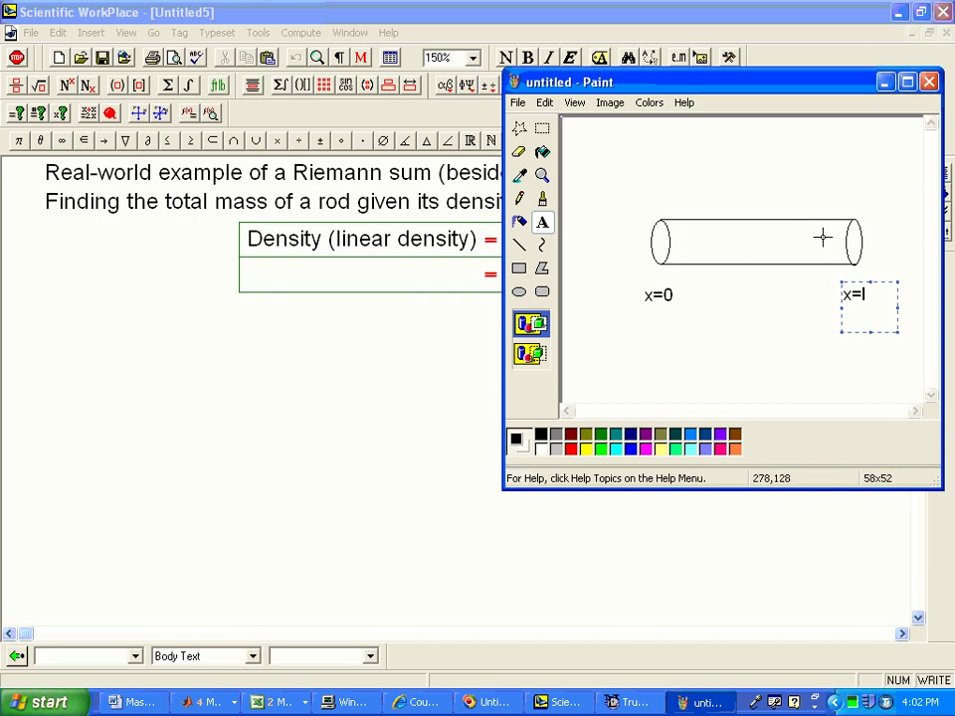
click(587, 20)
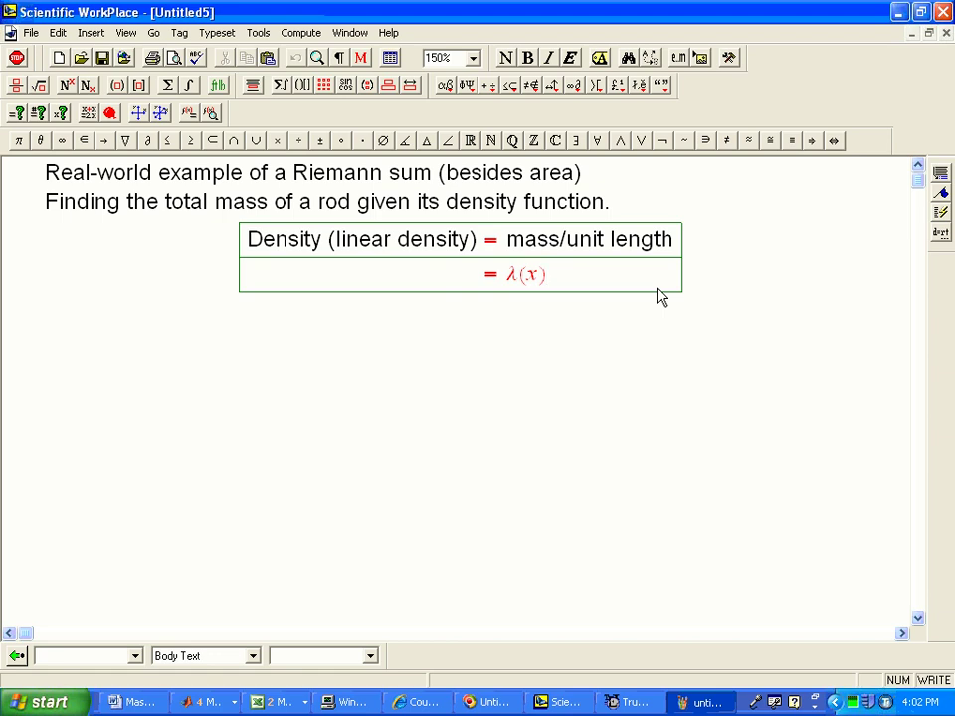
- Under the density table, type 'Divide and conquer: total mass is sum of little bits of mass'
click(717, 284)
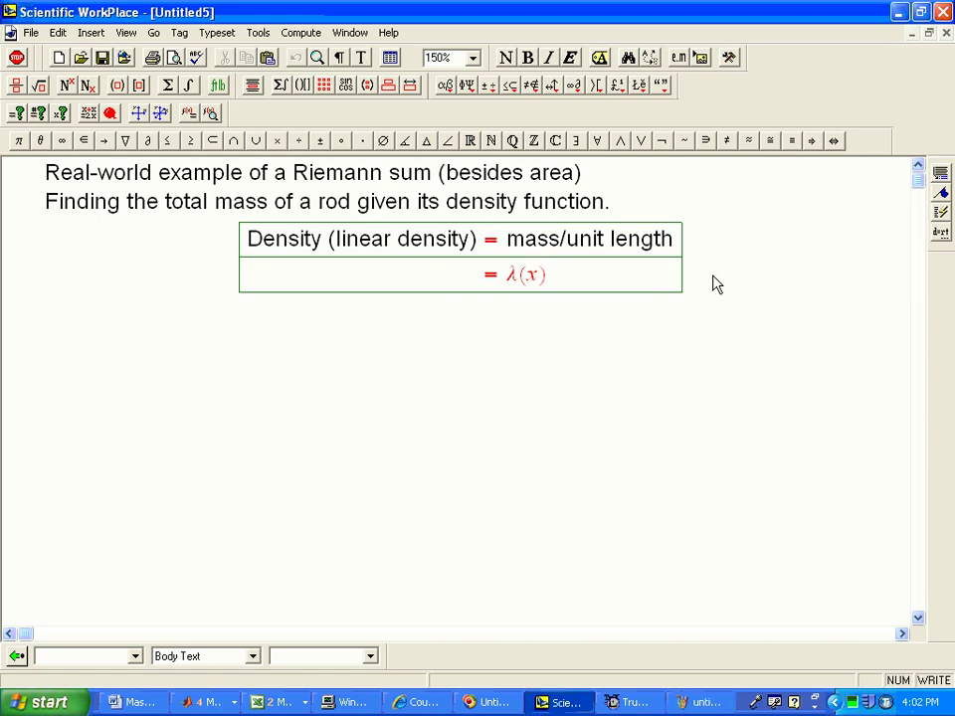
key(Return)
text(Divide and con)
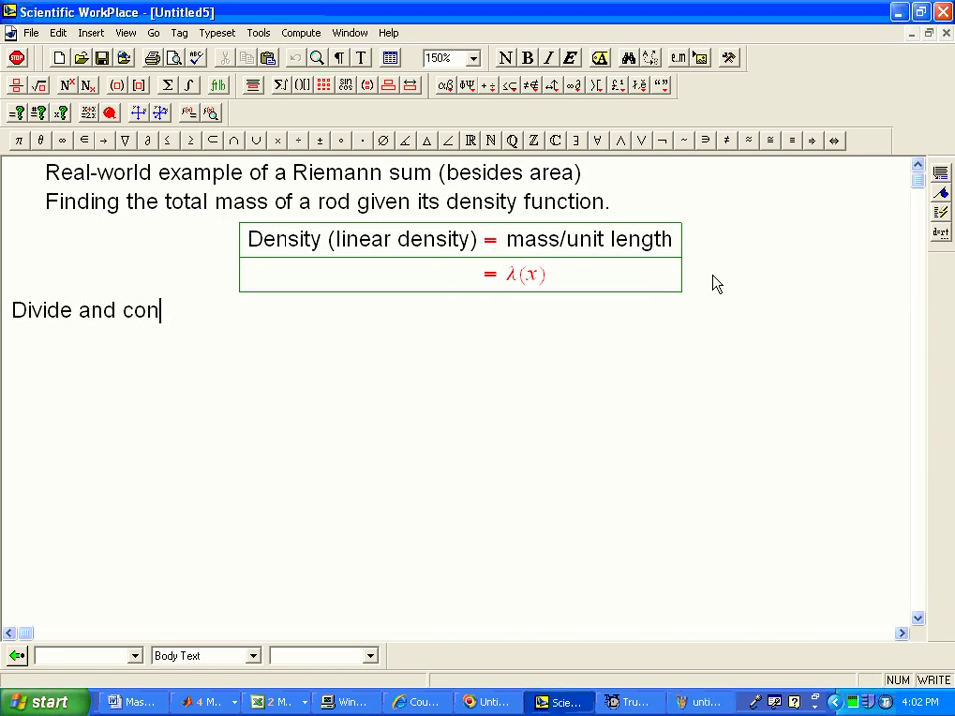
text(quer: to)
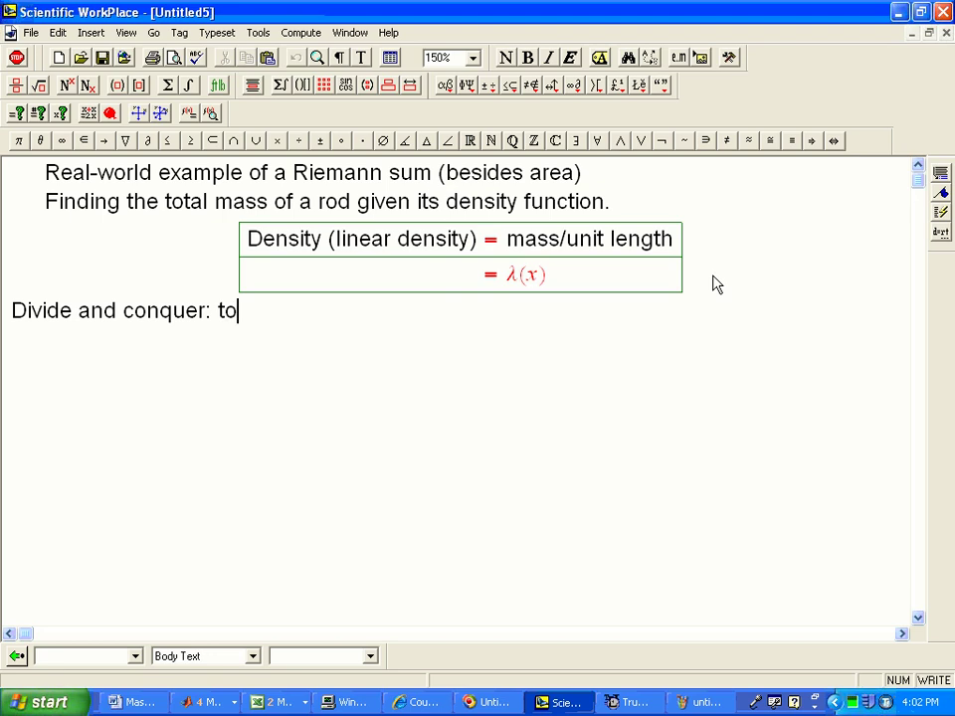
text(tal mass is sum )
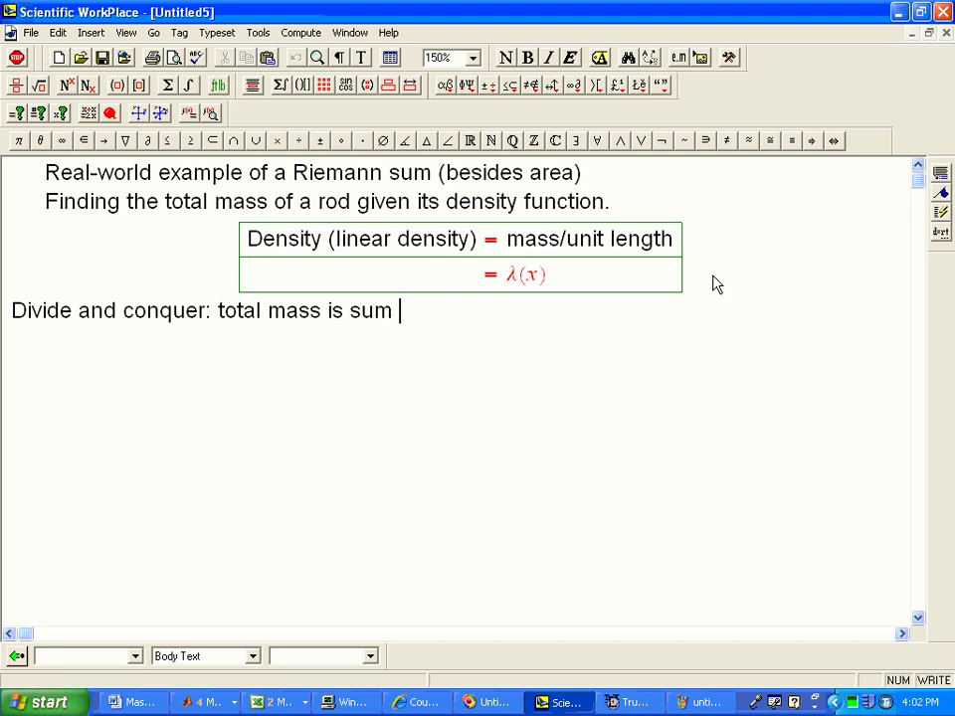
text(of little b)
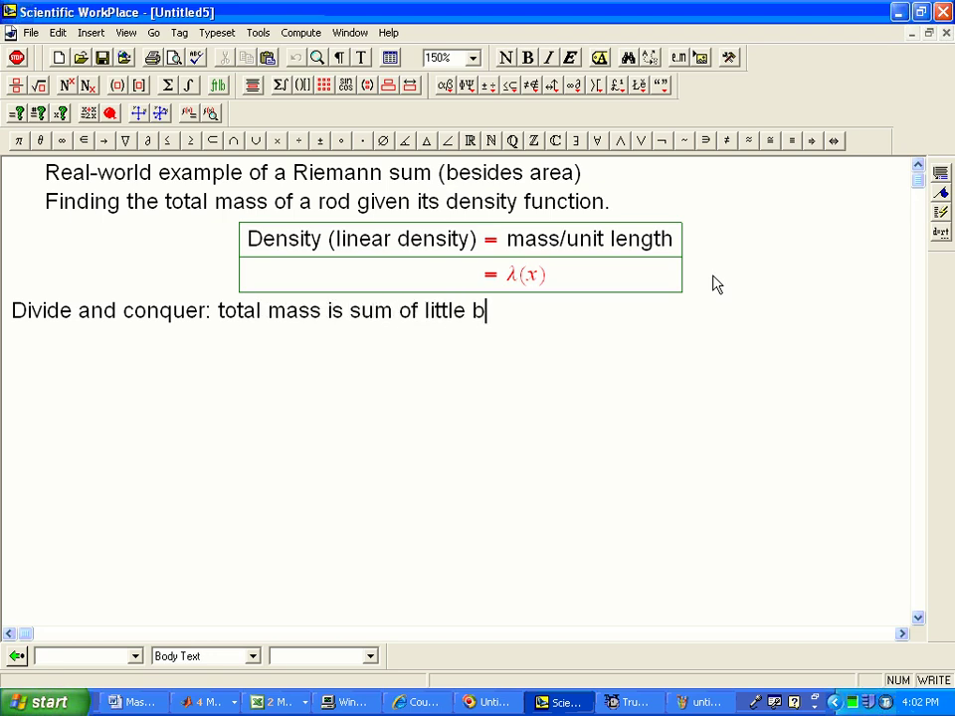
text(its of mass)
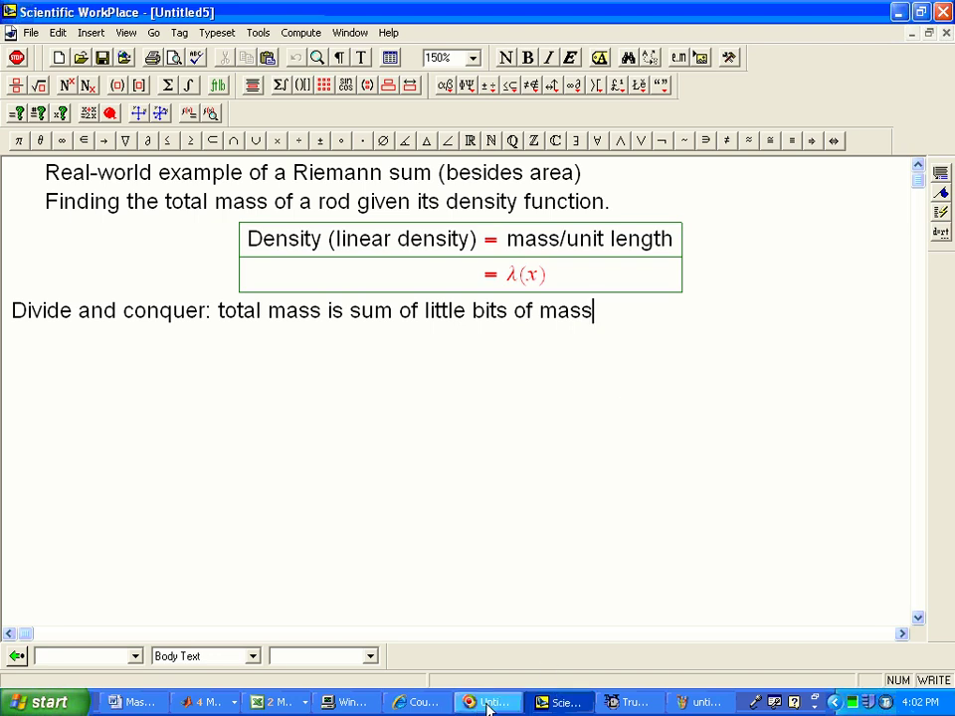
- Draw two side-by-side ellipses in the middle of the Paint rod to mark a thin slice
click(702, 703)
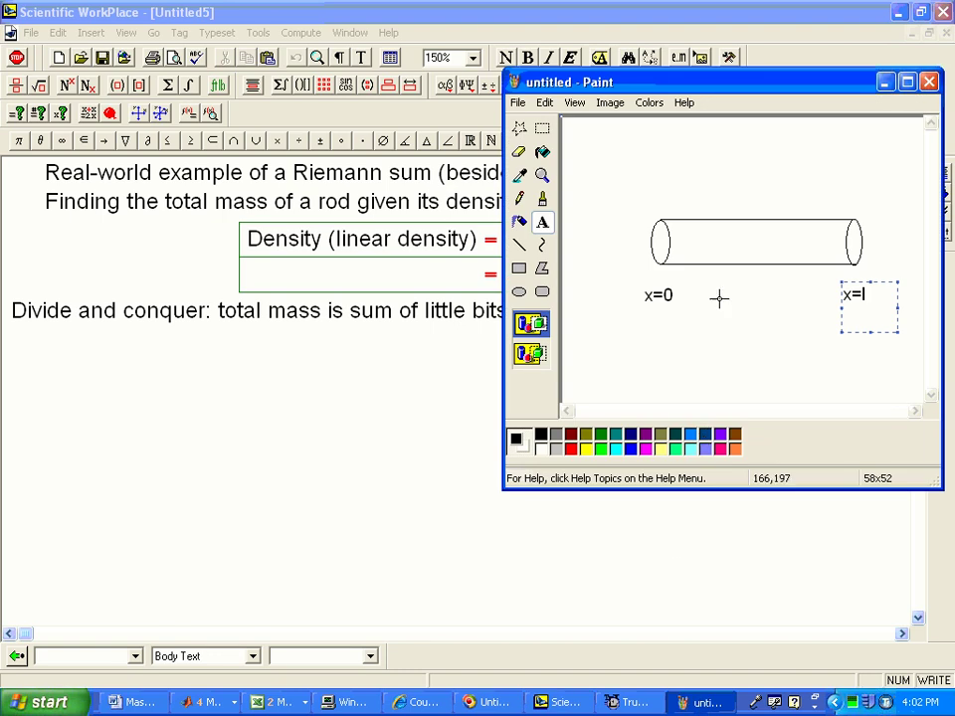
click(519, 292)
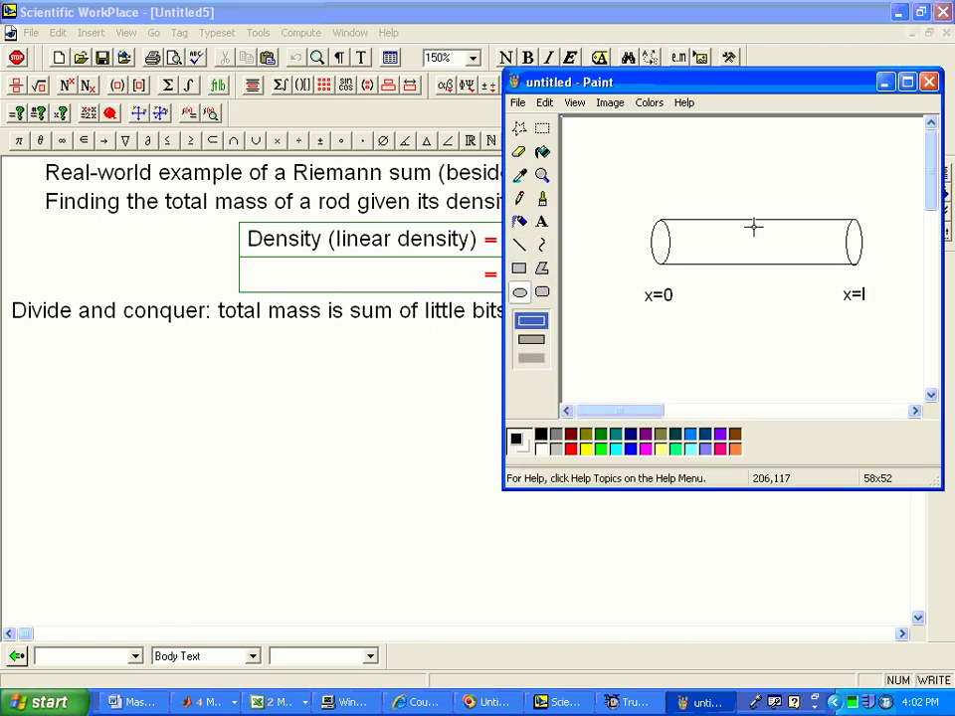
drag(734, 219, 749, 263)
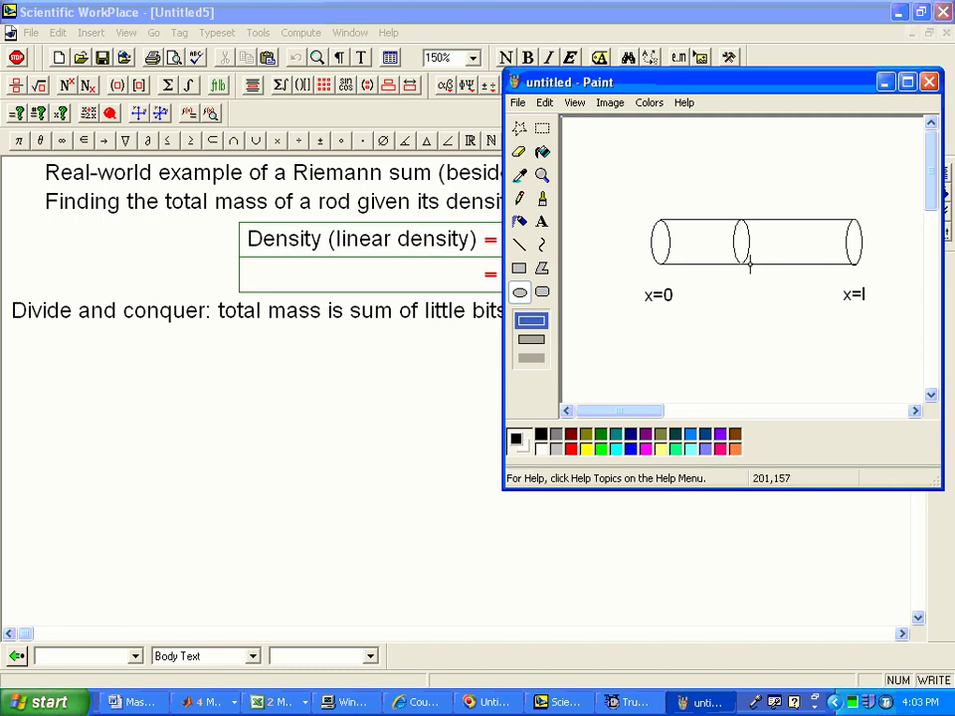
drag(750, 217, 764, 266)
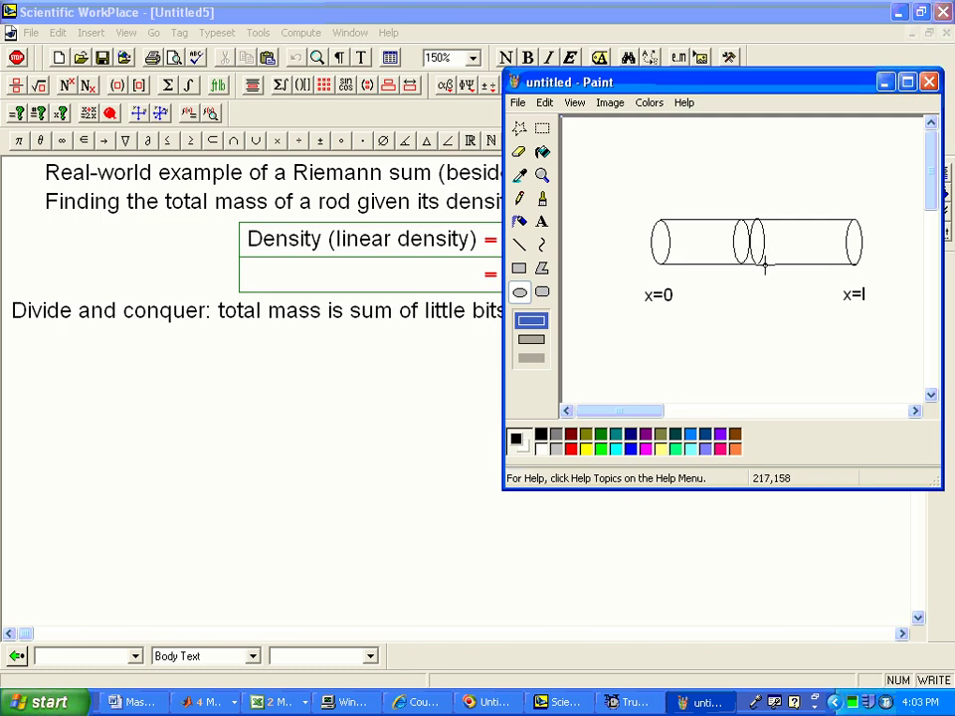
- Label the slice 'x' with a text box just below it
click(542, 221)
drag(732, 280, 749, 293)
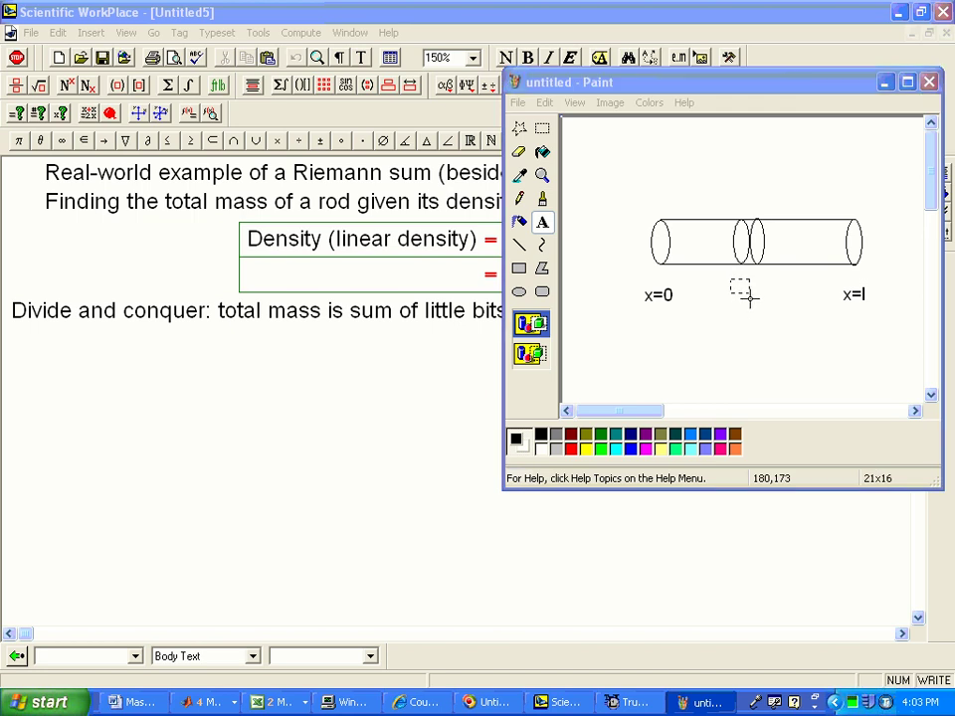
click(748, 292)
text(x)
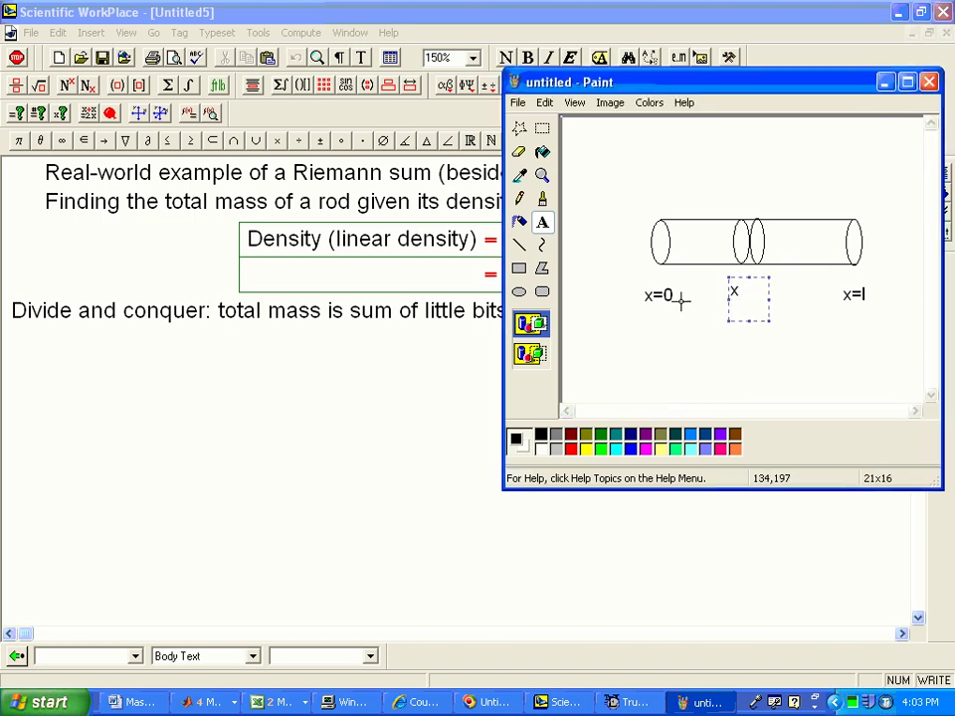
click(724, 289)
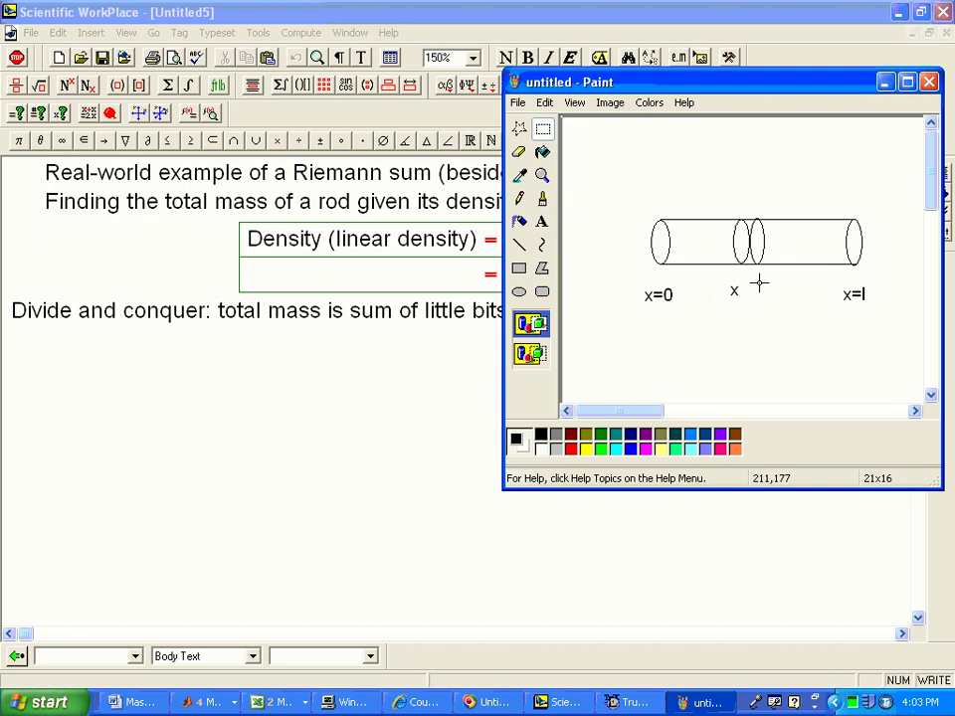
- Draw a short arrow below the slice pointing to a new label 'x+delta x'
click(518, 244)
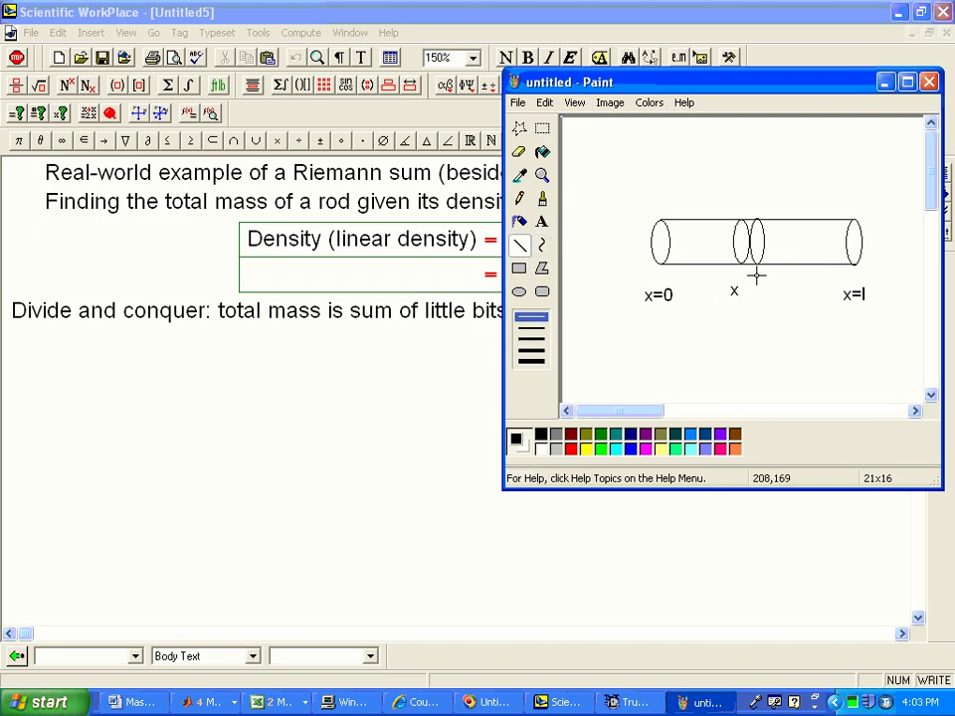
mouse_move(758, 276)
mouse_down()
mouse_move(758, 338)
mouse_move(759, 278)
mouse_move(767, 288)
mouse_up()
click(542, 221)
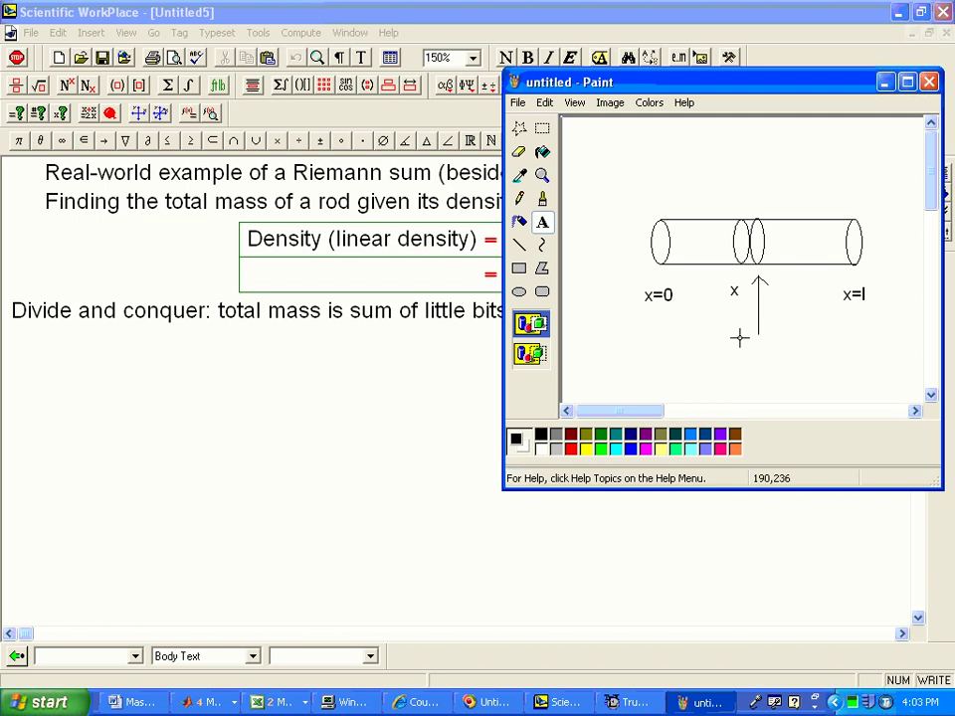
drag(739, 338, 793, 368)
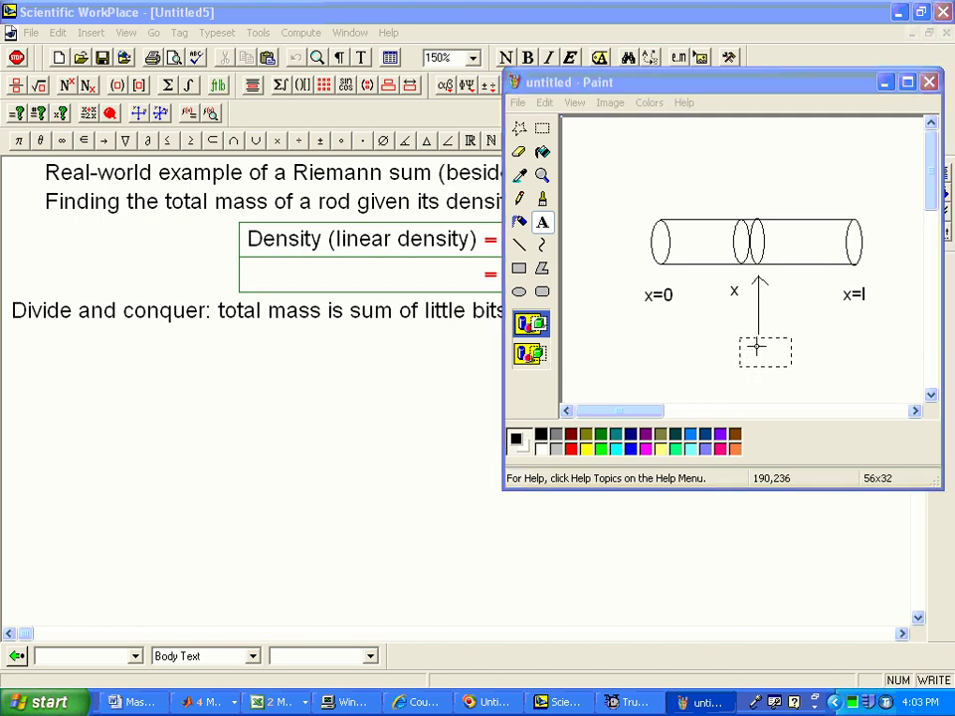
click(756, 346)
text(x)
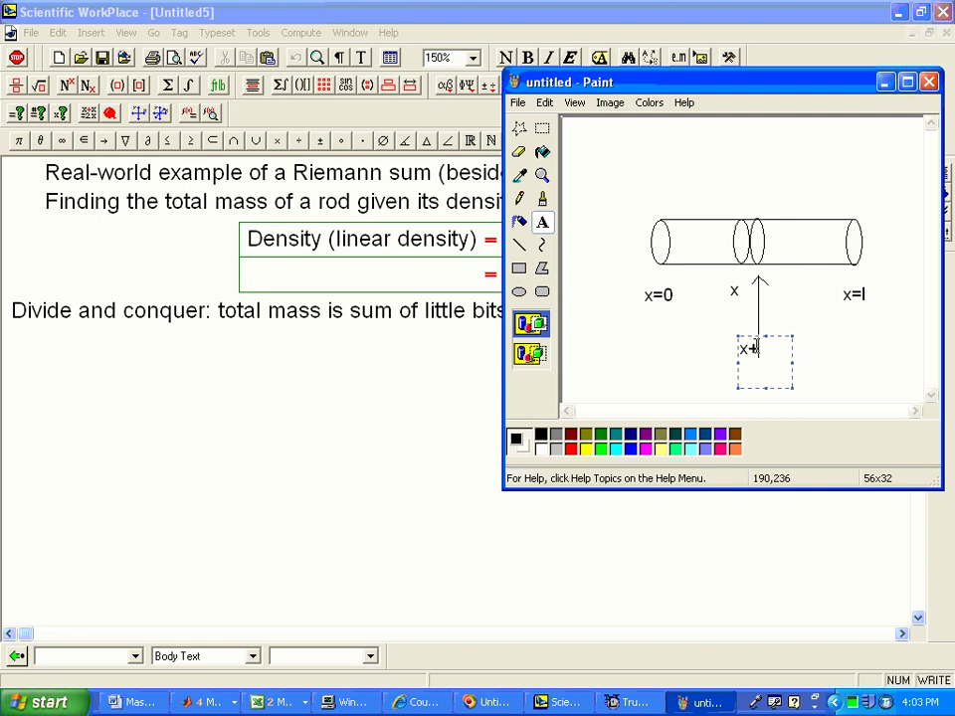
text(+delta x)
click(542, 128)
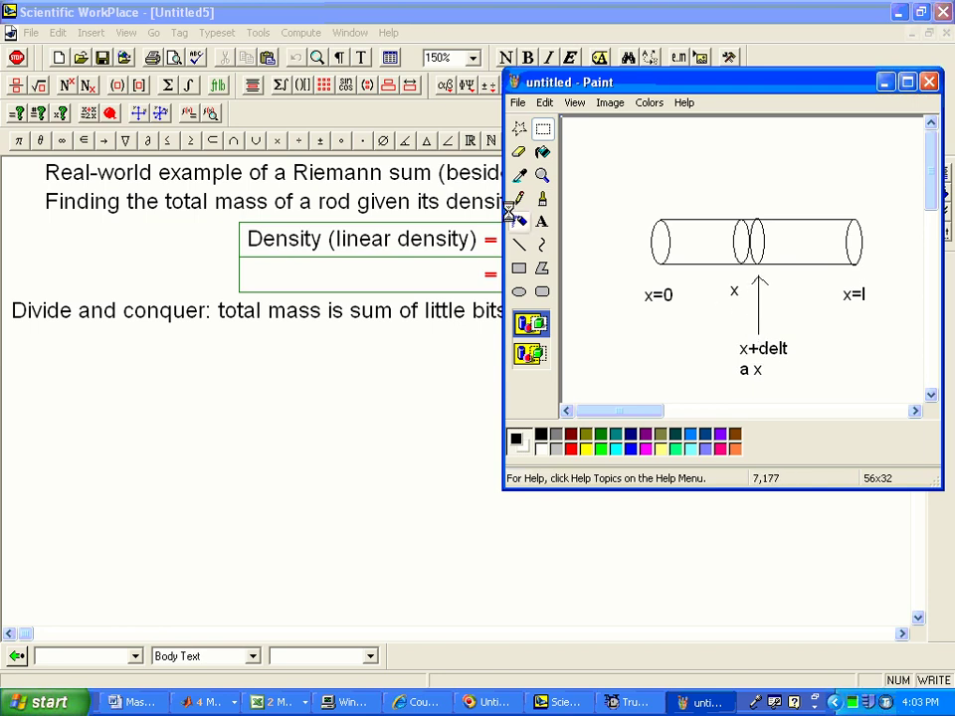
click(444, 21)
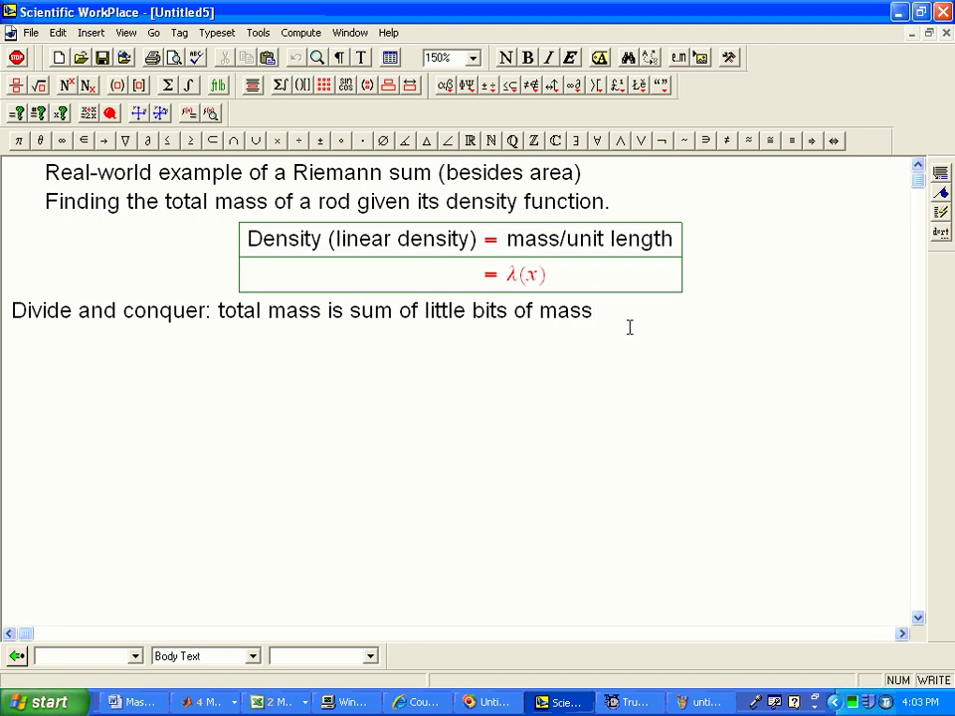
- Add the line 'Find mass between x and x + Δx', with x and x + Δx in math
key(Return)
text(Find mass )
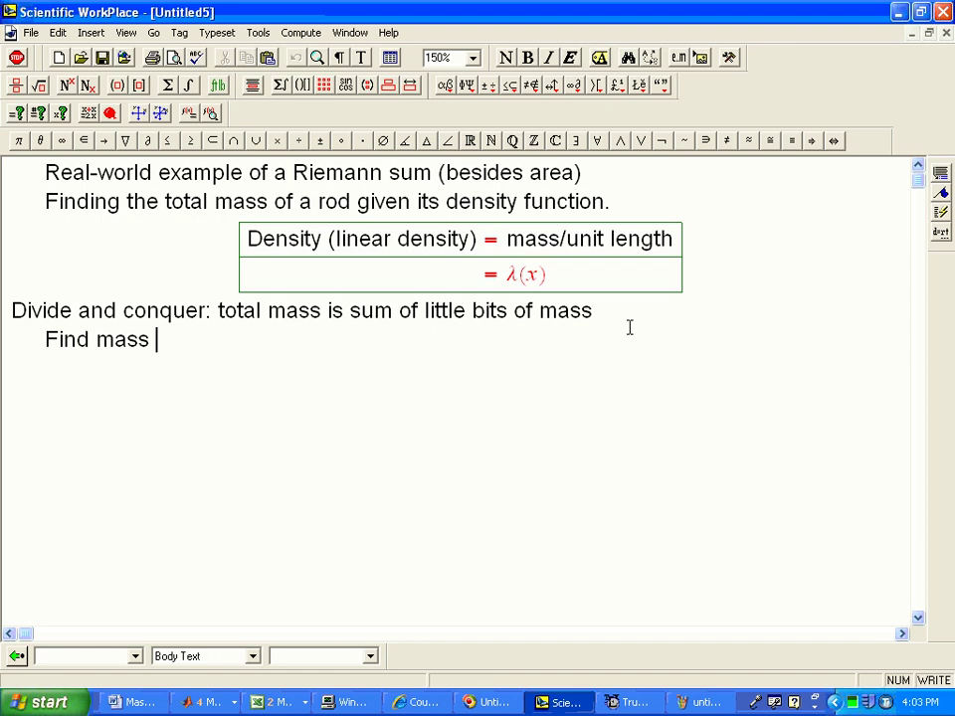
text(between)
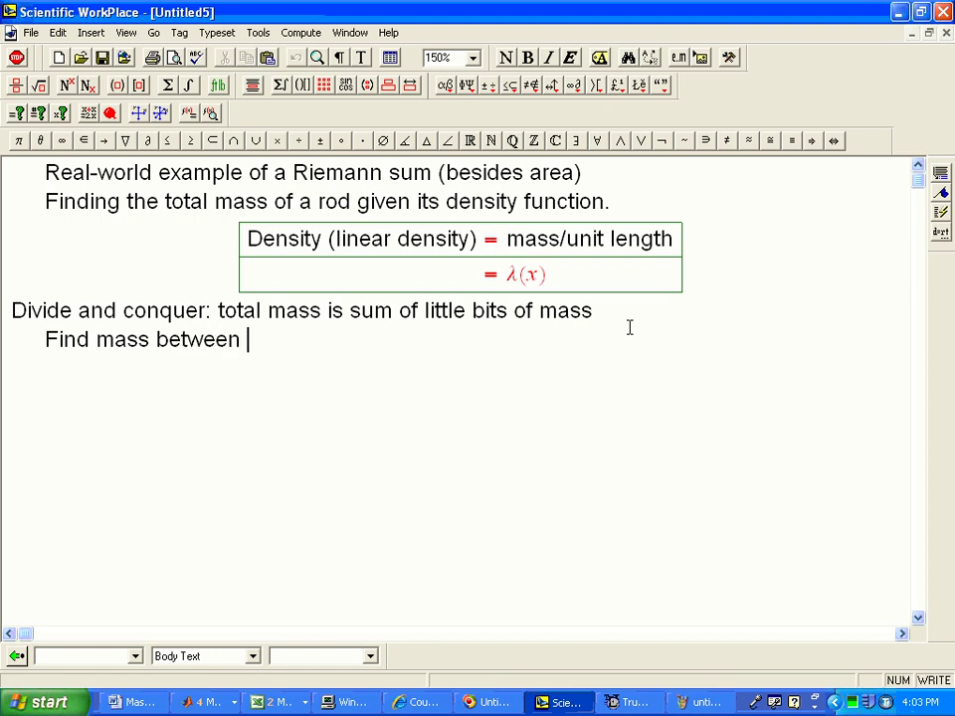
key(ctrl+m)
text(x)
key(ctrl+t)
text(and)
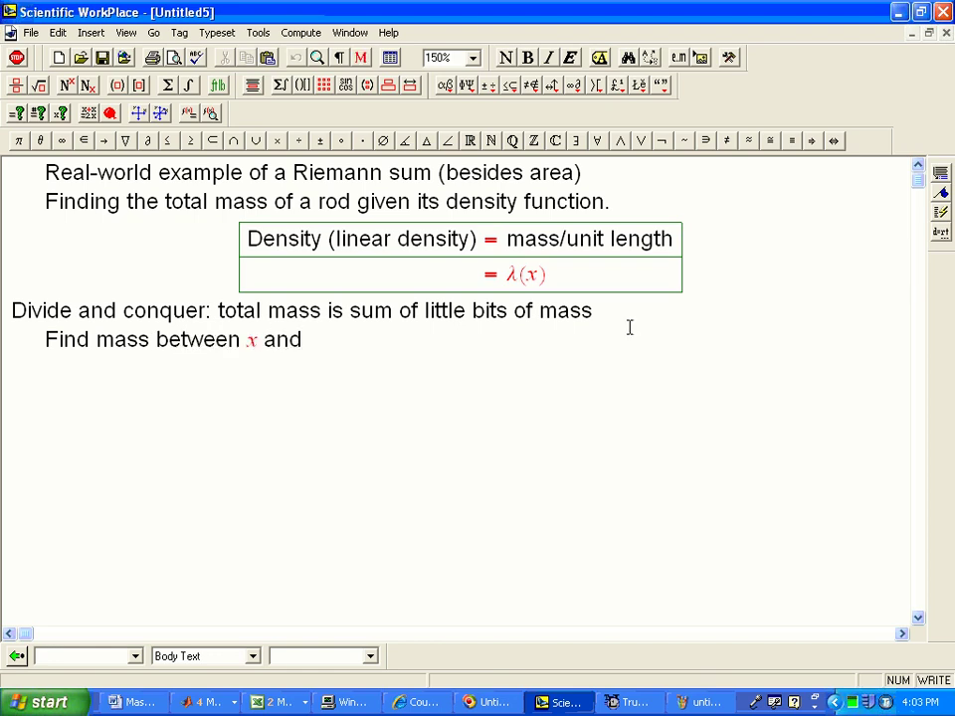
key(ctrl+m)
text(x + Δx)
- Start a centred display equation beginning with M
key(Return)
key(ctrl+d)
text(Mas)
key(BackSpace)
key(BackSpace)
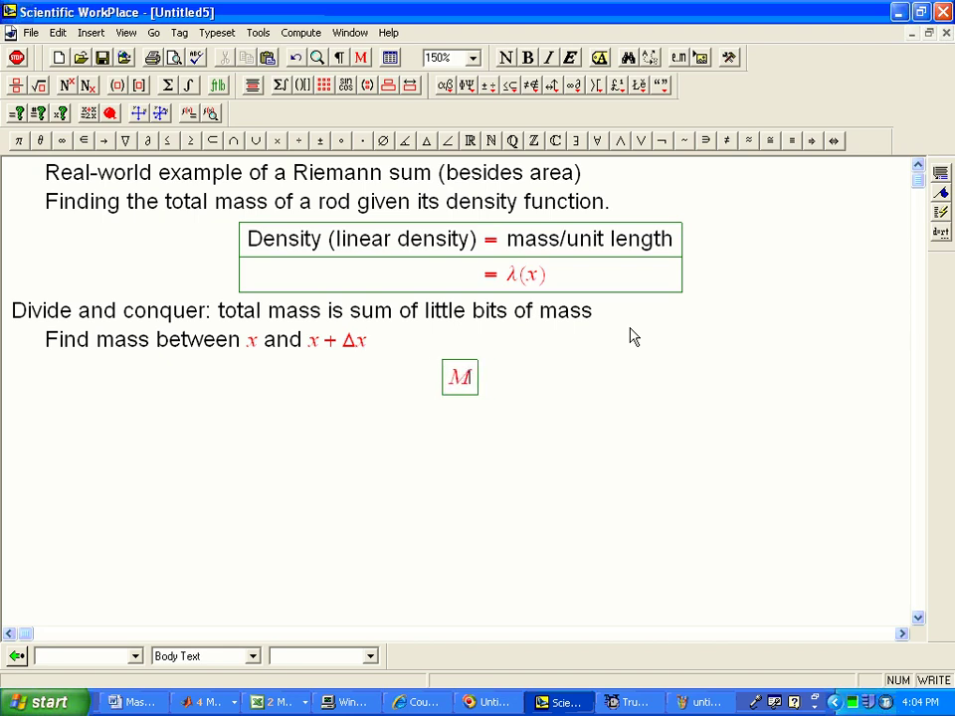
key(BackSpace)
text(M)
- After M, insert ≈ followed by a summation with limits k=1 to n
click(749, 140)
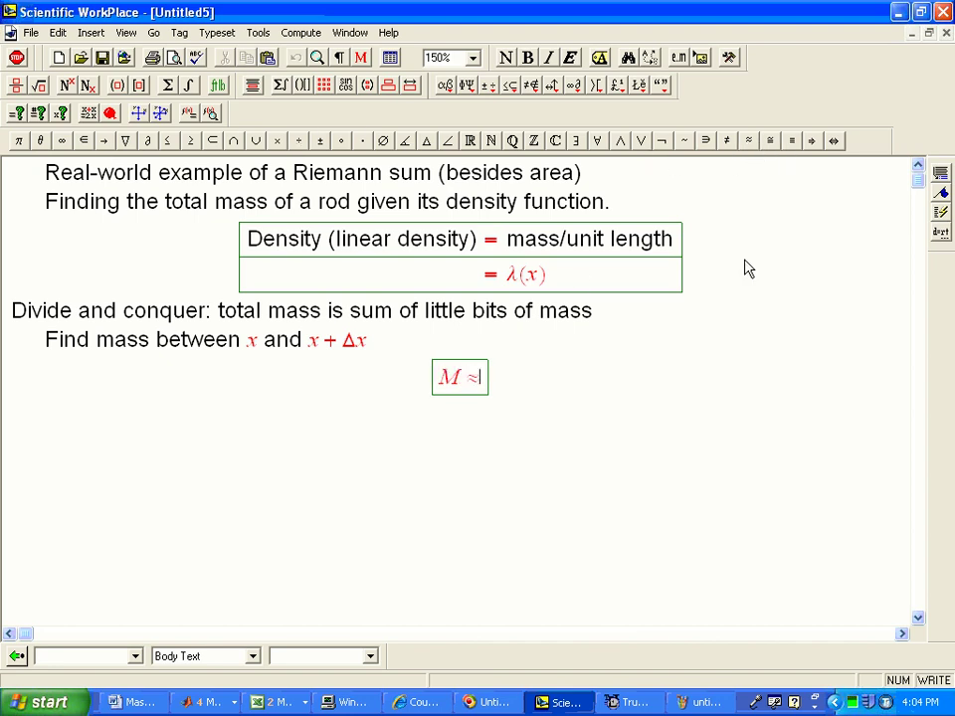
key(ctrl+7)
key(ctrl+Down)
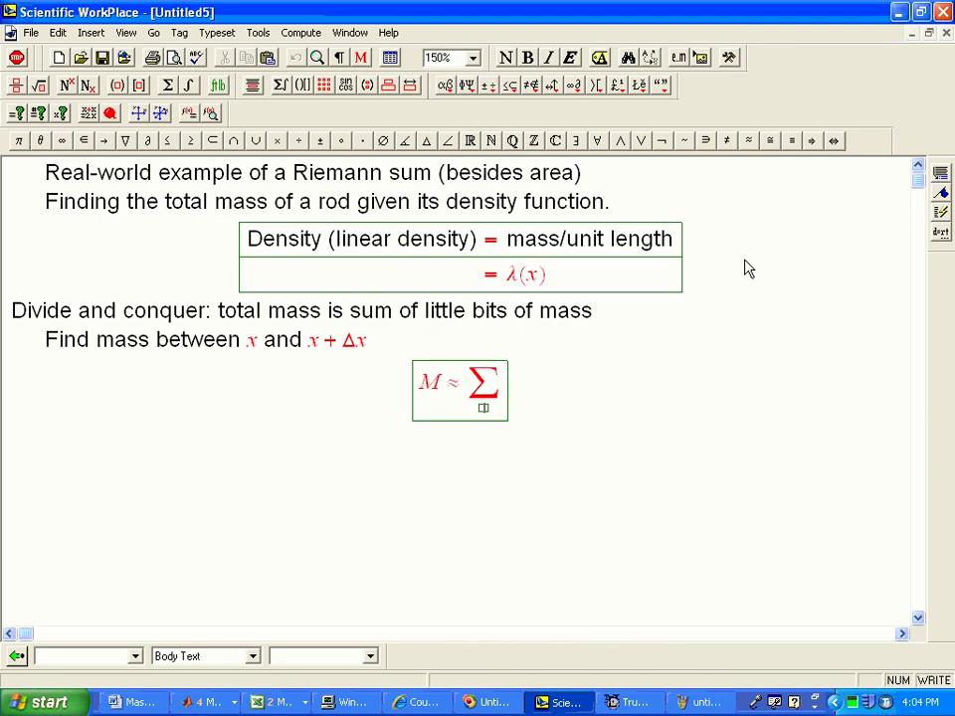
text(k)
key(Left)
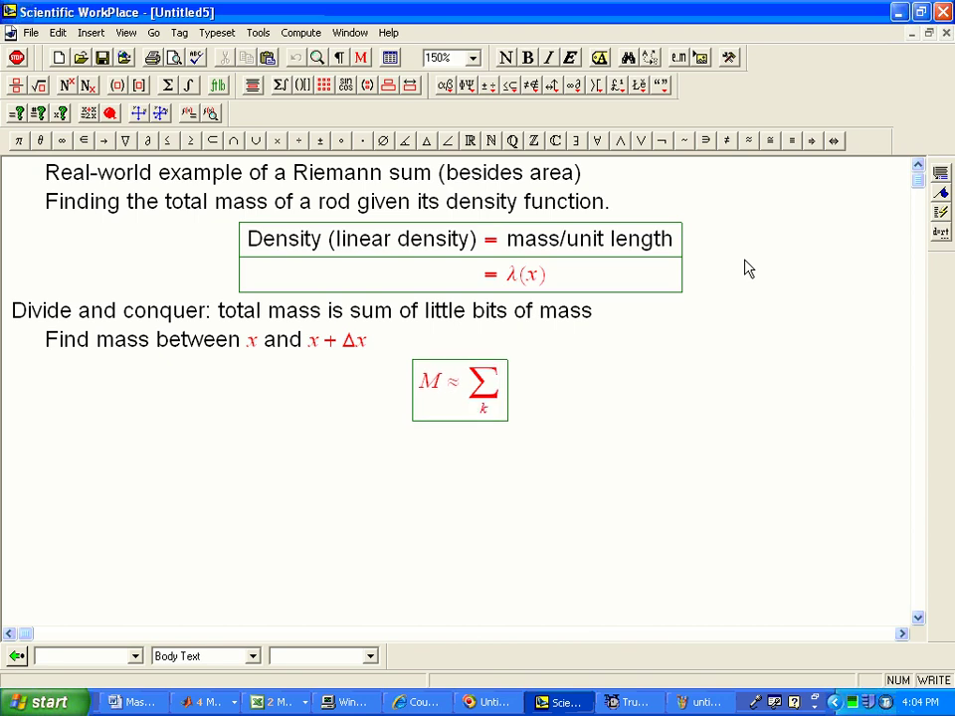
text(=1)
key(Right)
key(ctrl+Up)
text(n)
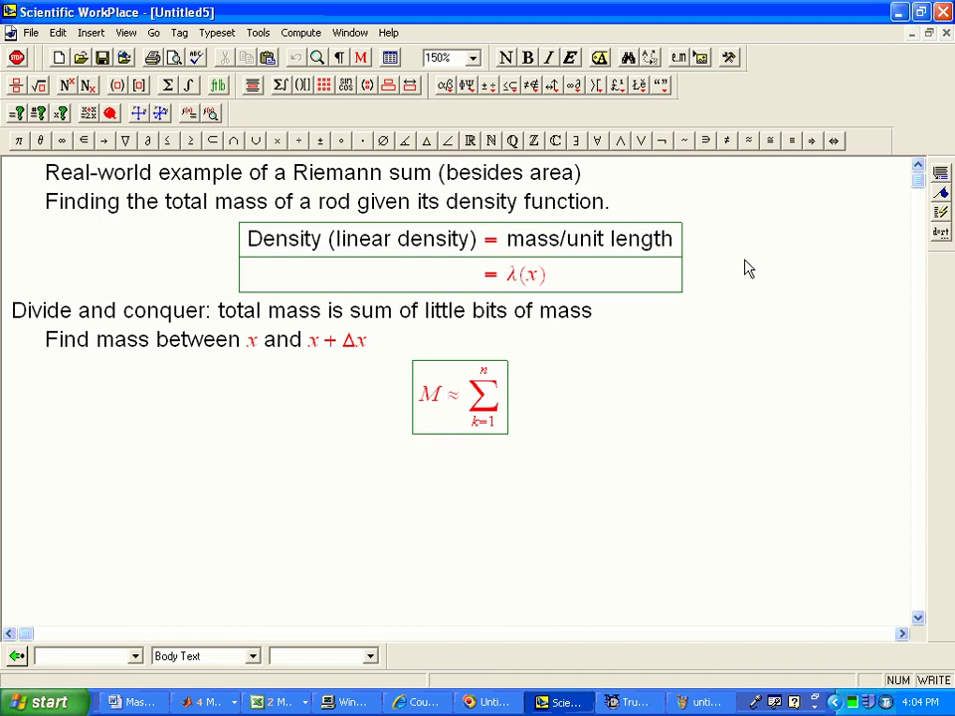
key(Right)
- Append 'Mass in [x,x+Δx]' to the sum and change the ≈ after M to =
key(ctrl+t)
text(Mass in)
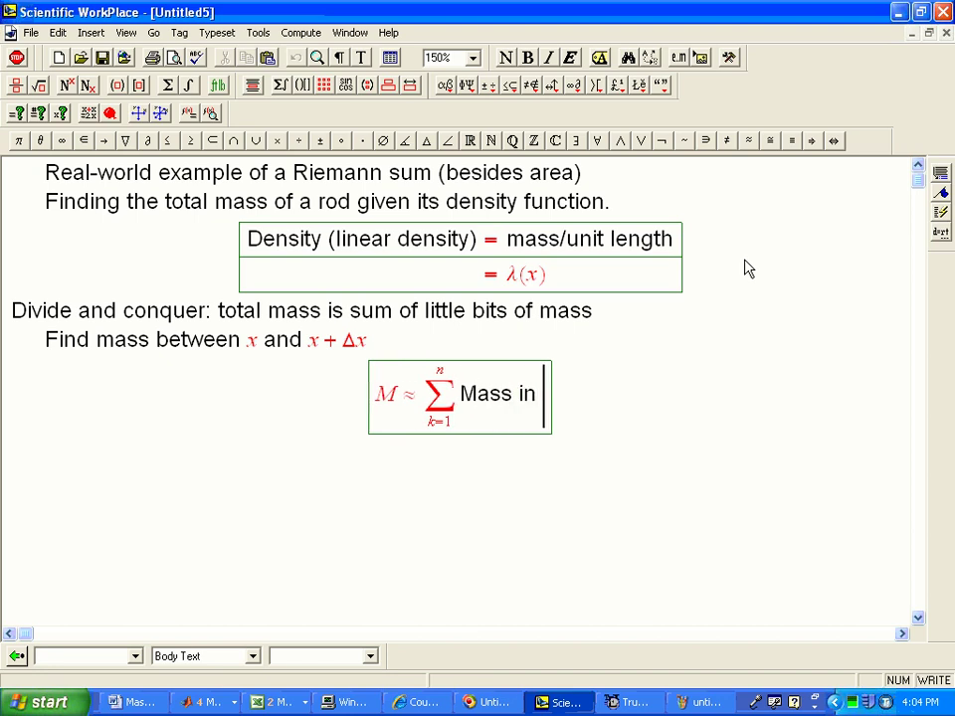
key(ctrl+m)
text([x,x)
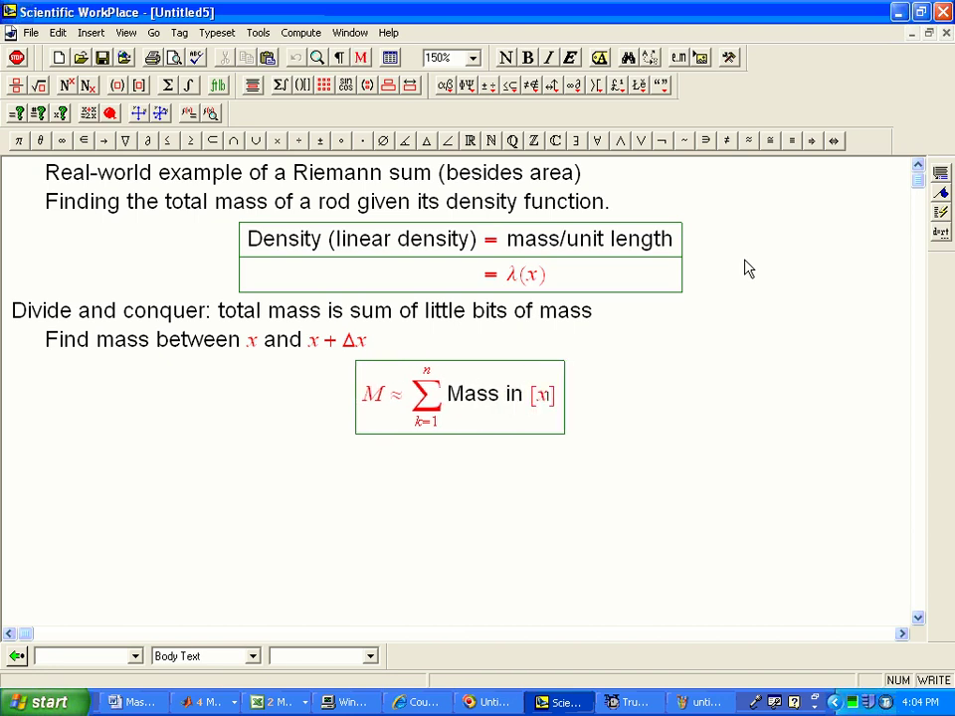
text(+)
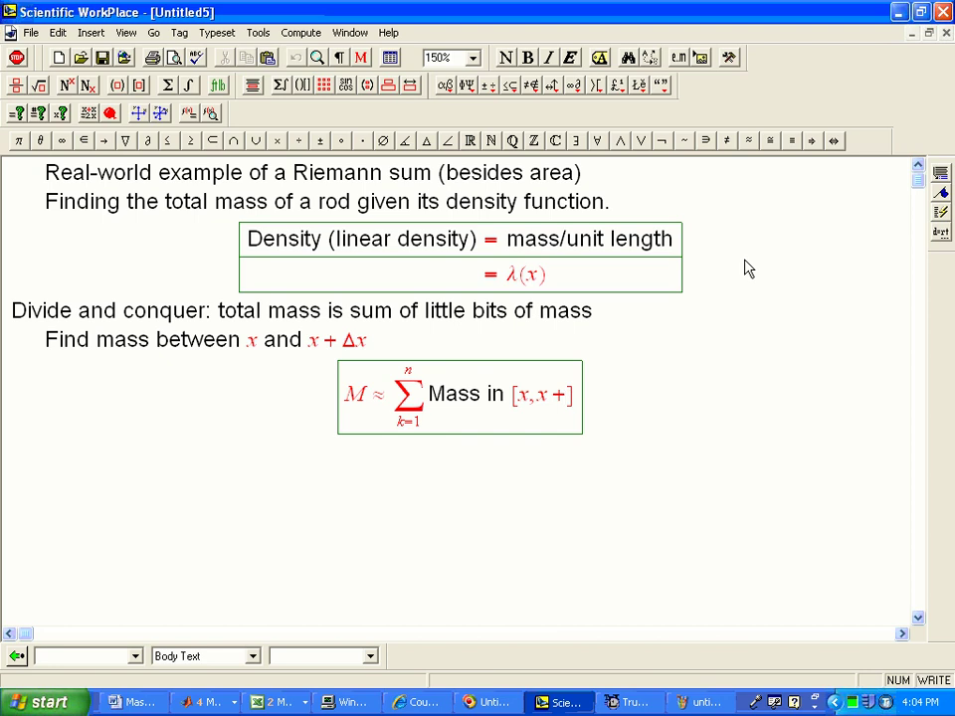
key(ctrl+g)
text(Dx)
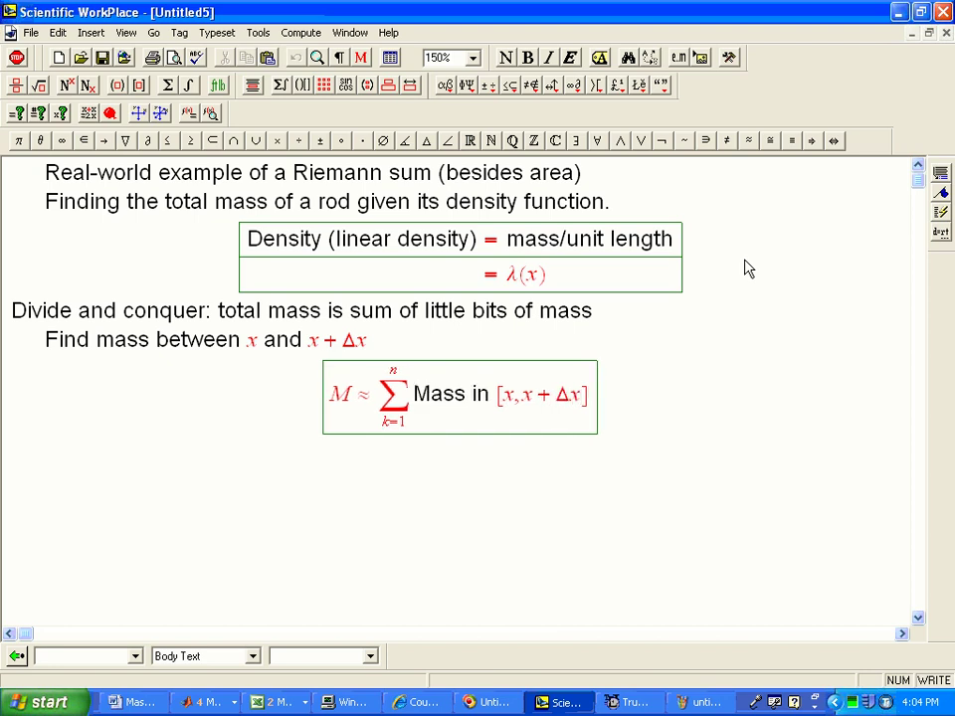
key(Right)
click(376, 396)
key(BackSpace)
text(=)
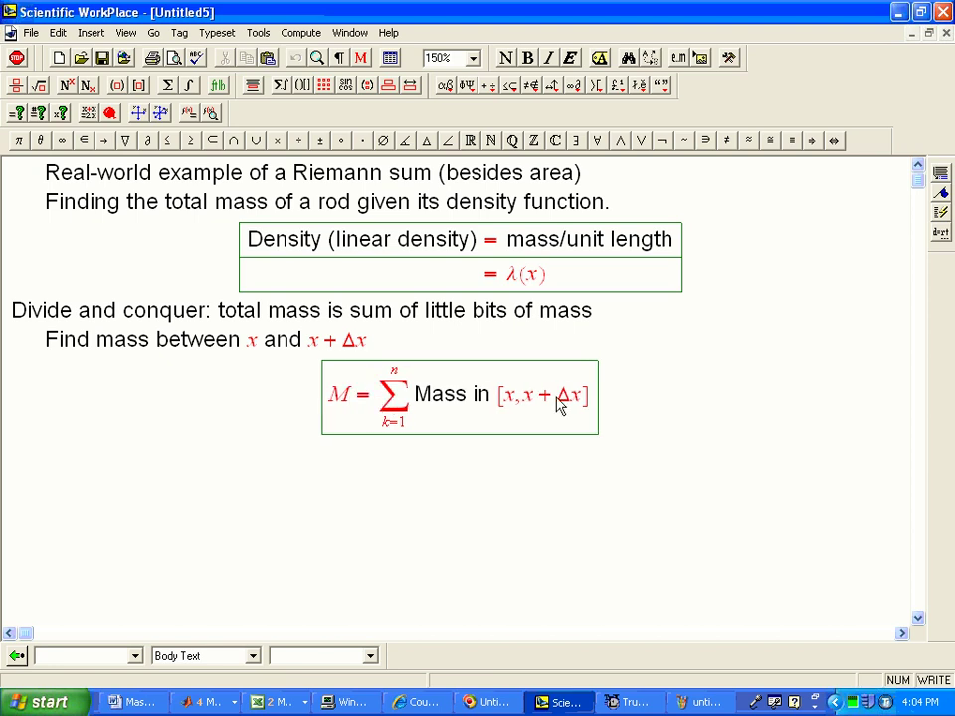
- Add a second row starting '≈ Σ' with limits k=1 to n
key(Return)
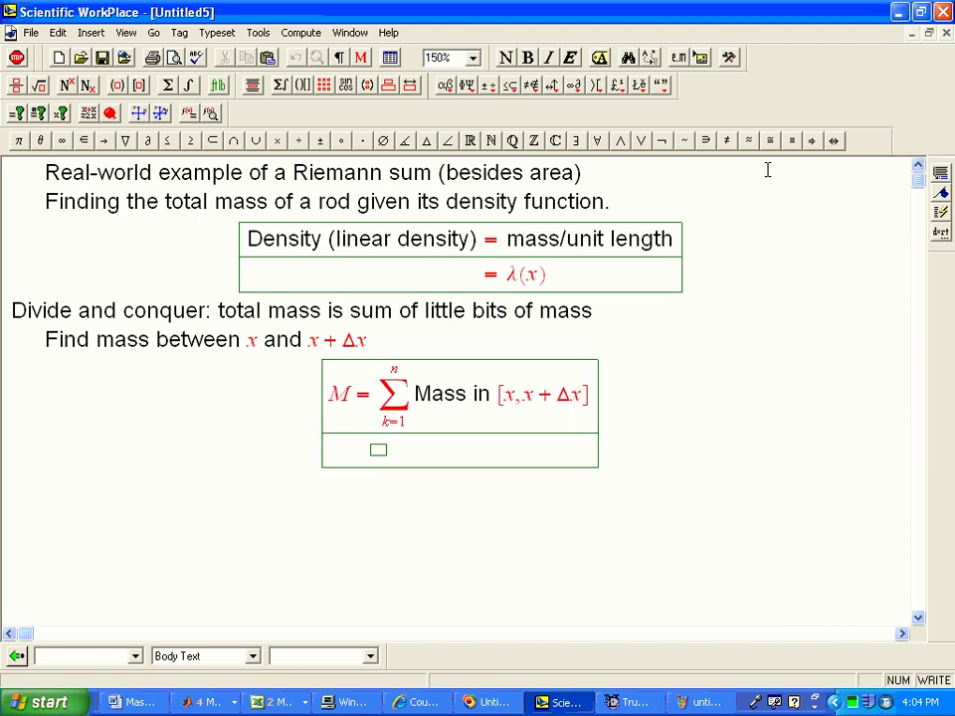
click(749, 143)
key(ctrl+7)
text(k=1)
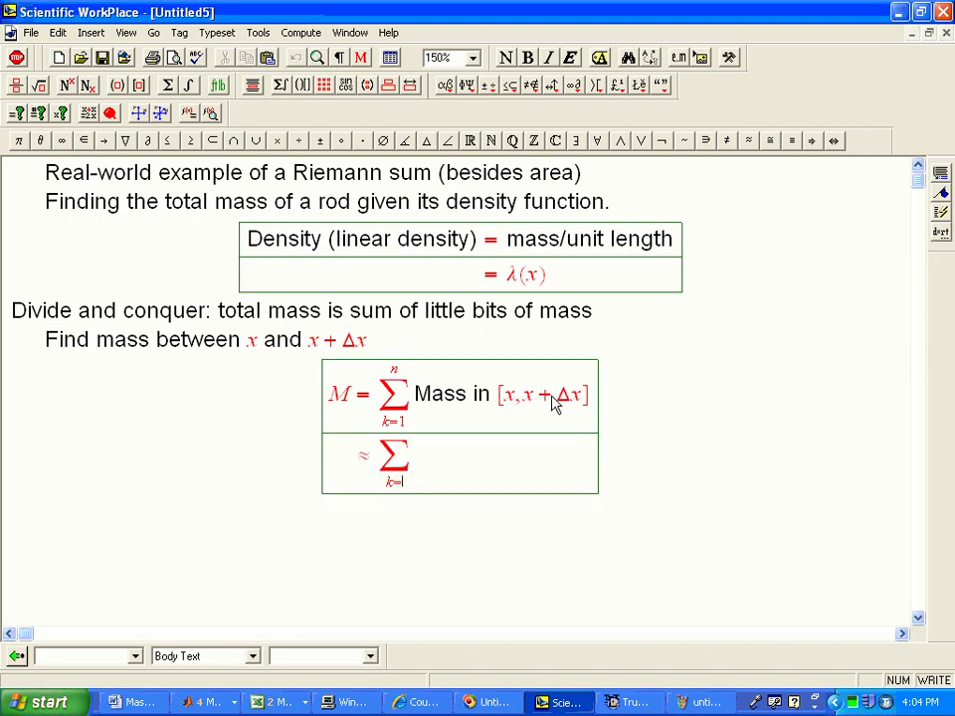
key(Right)
key(Left)
key(Up)
text(n)
key(Right)
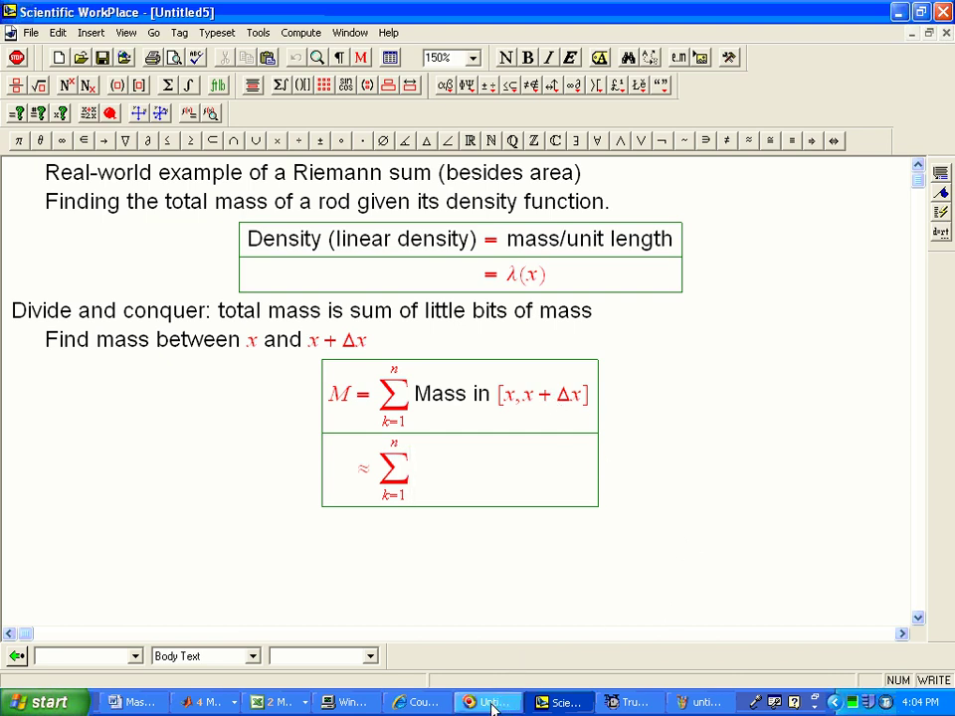
click(696, 703)
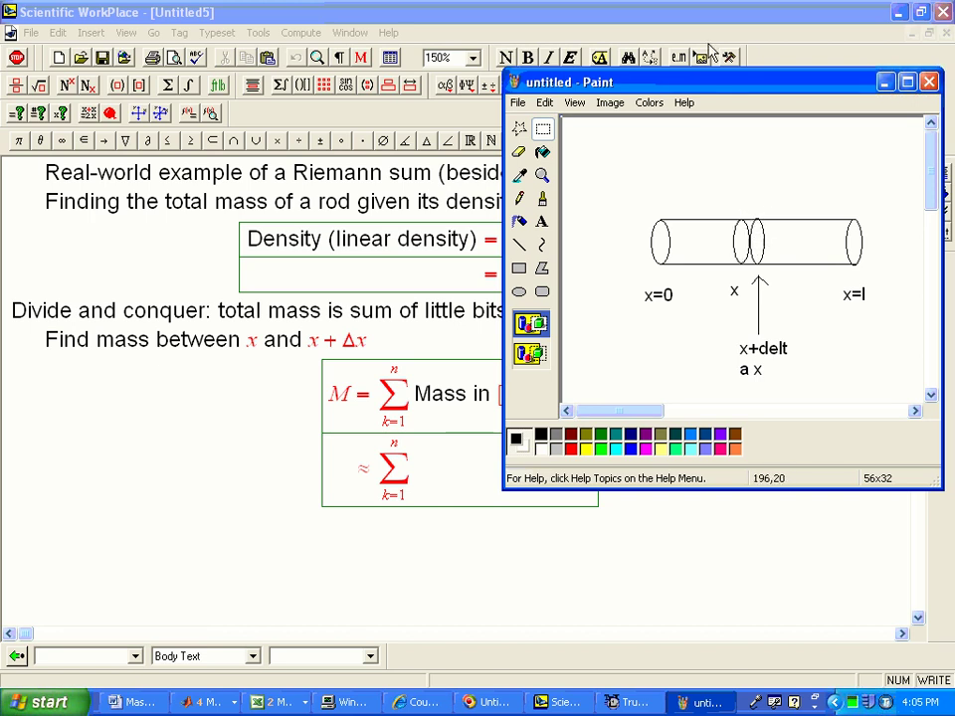
- Switch from the rod diagram back to the Scientific WorkPlace notes
click(772, 17)
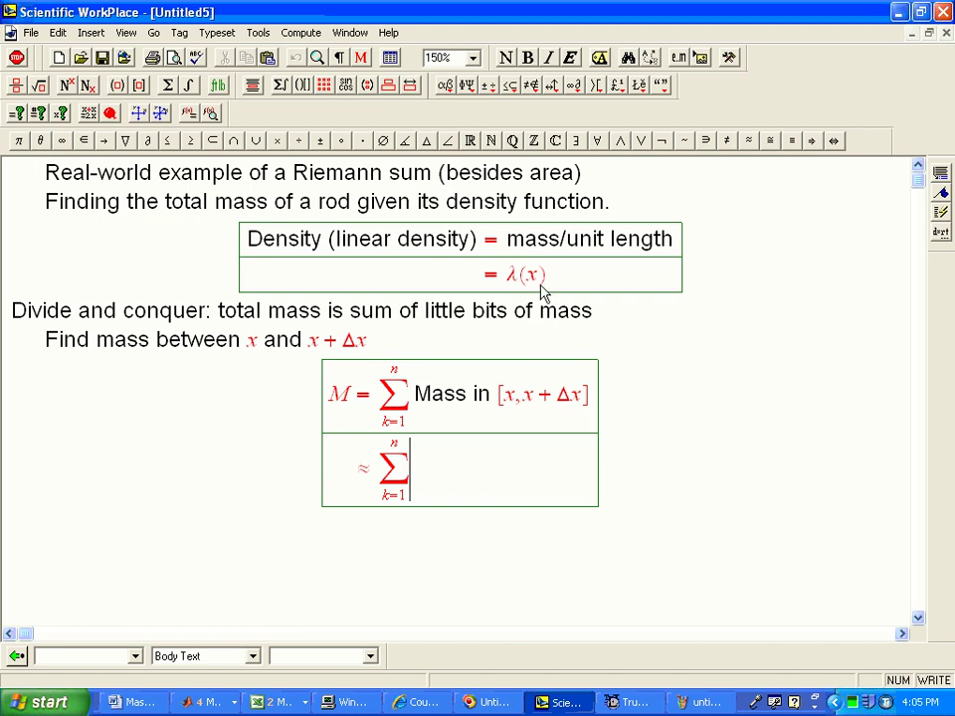
- Complete the second row's sum with the summand λ(x_k)Δx
key(ctrl+g)
key(l)
key(ctrl+9)
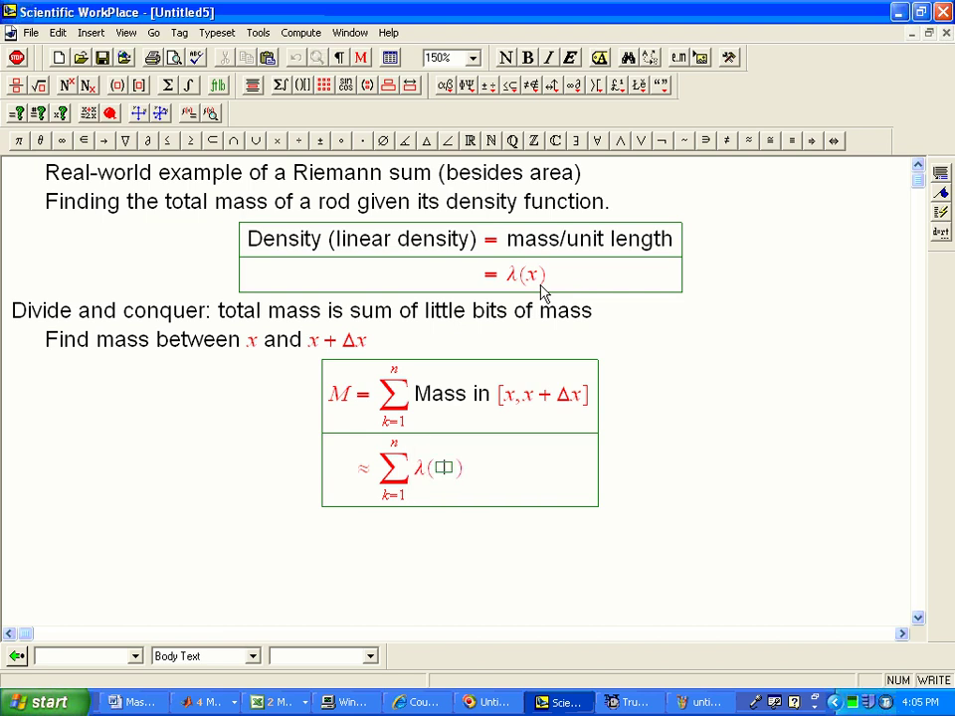
text(x)
key(ctrl+l)
text(k)
key(Right)
key(Right)
key(ctrl+g)
key(shift+d)
text(x)
key(BackSpace)
text(x)
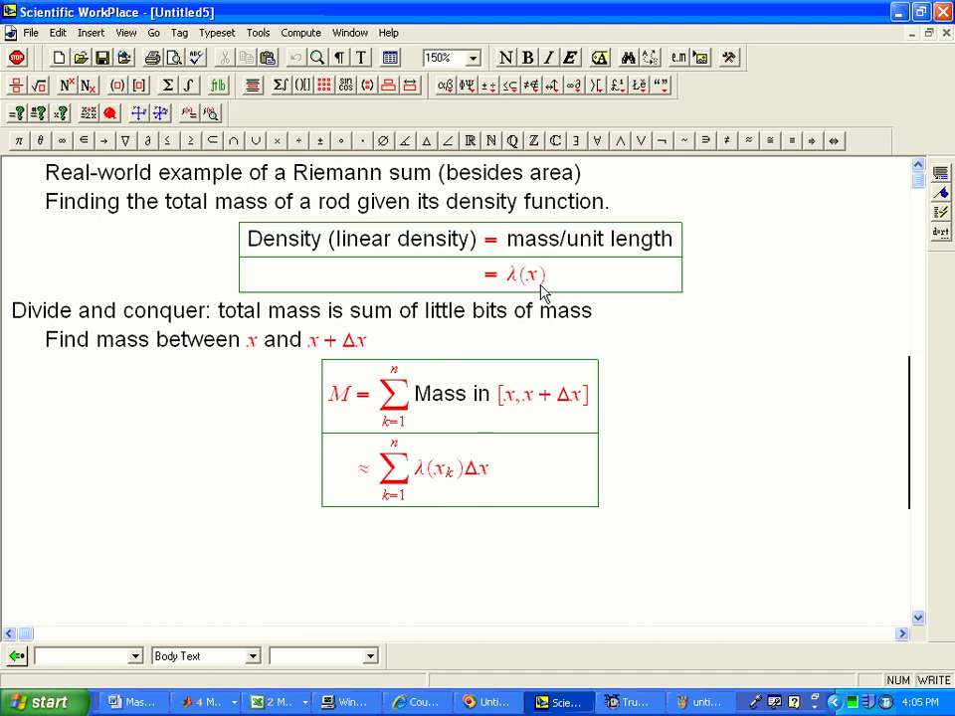
- Compare λ(x_k) in the second row with the Mass in [x,x+Δx] term
key(Up)
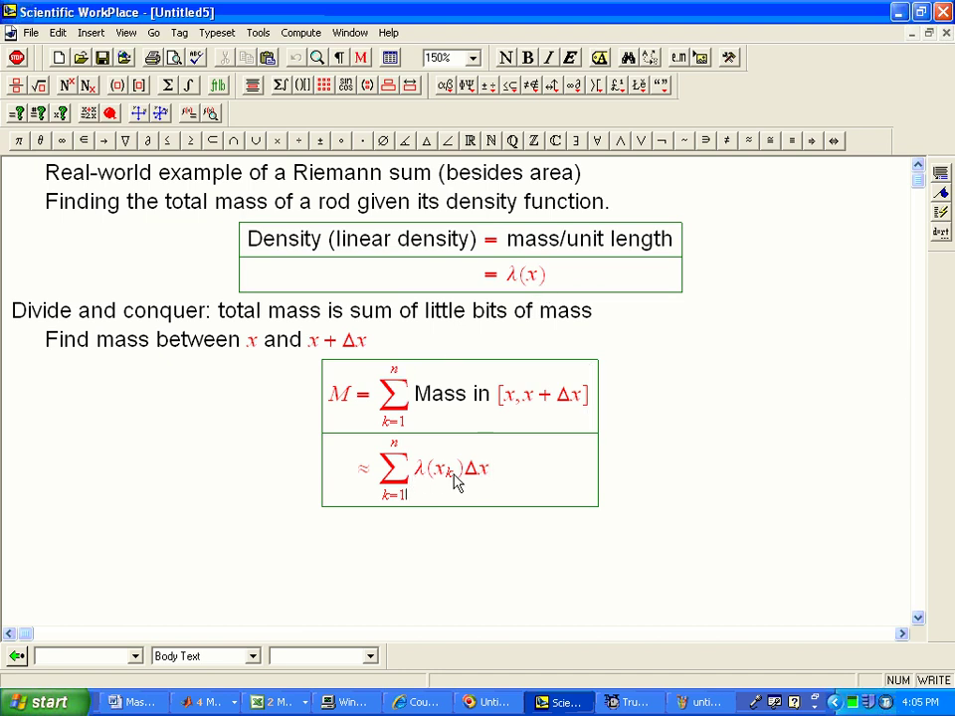
drag(412, 484, 466, 486)
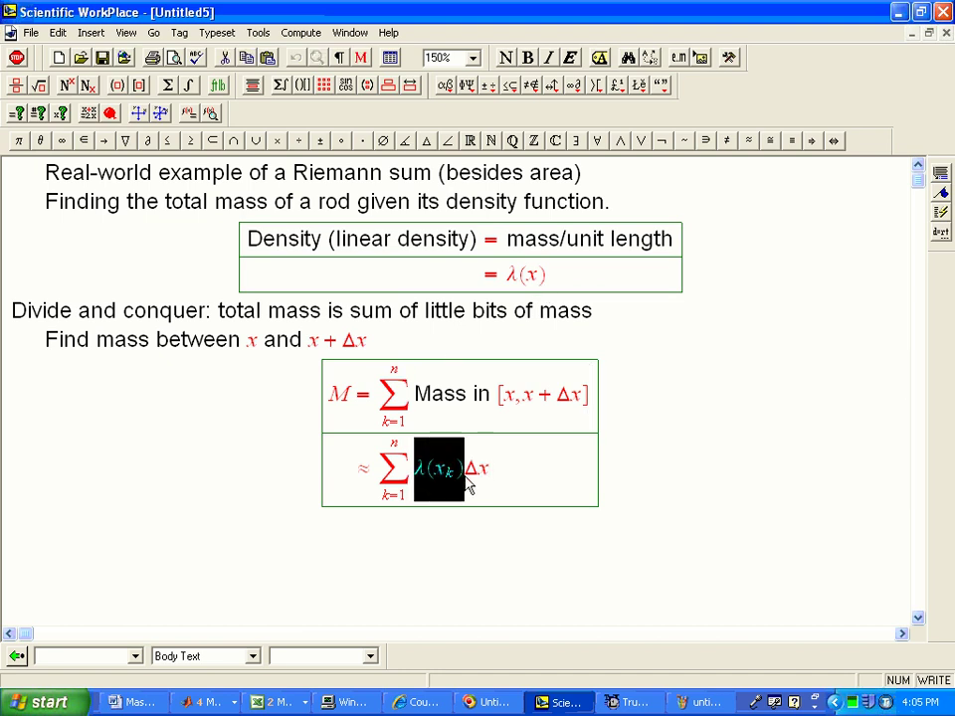
click(489, 479)
click(469, 477)
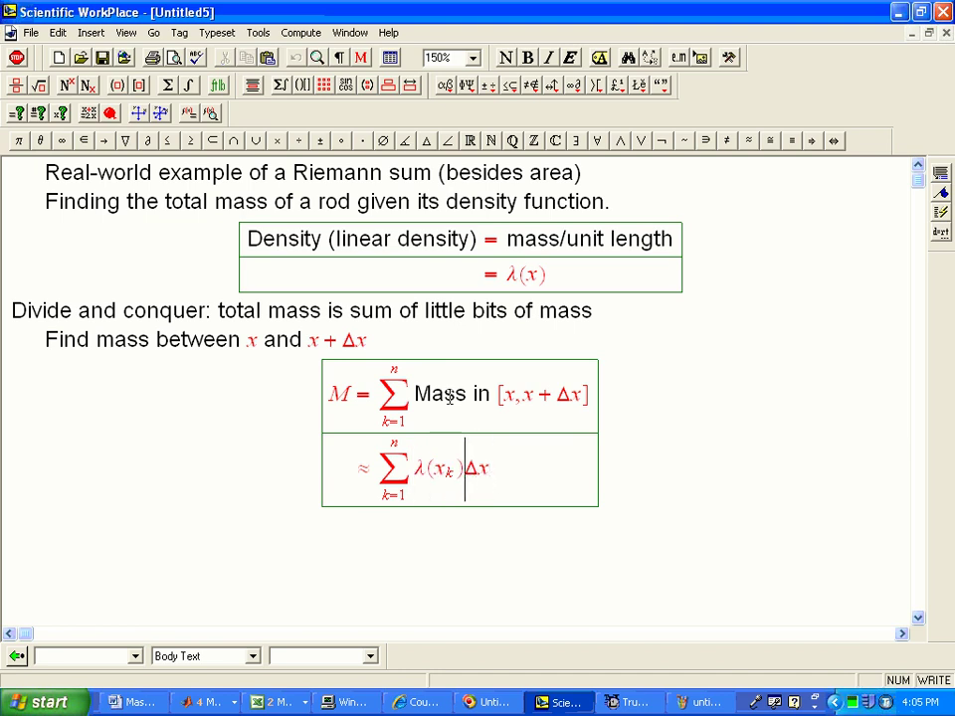
drag(418, 408, 578, 397)
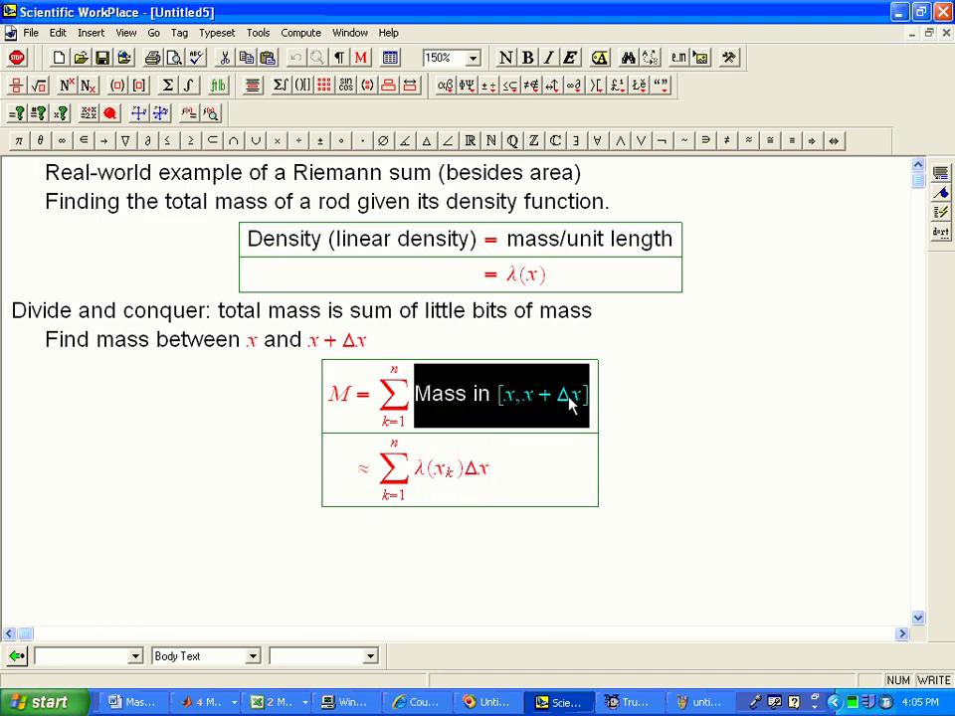
click(384, 473)
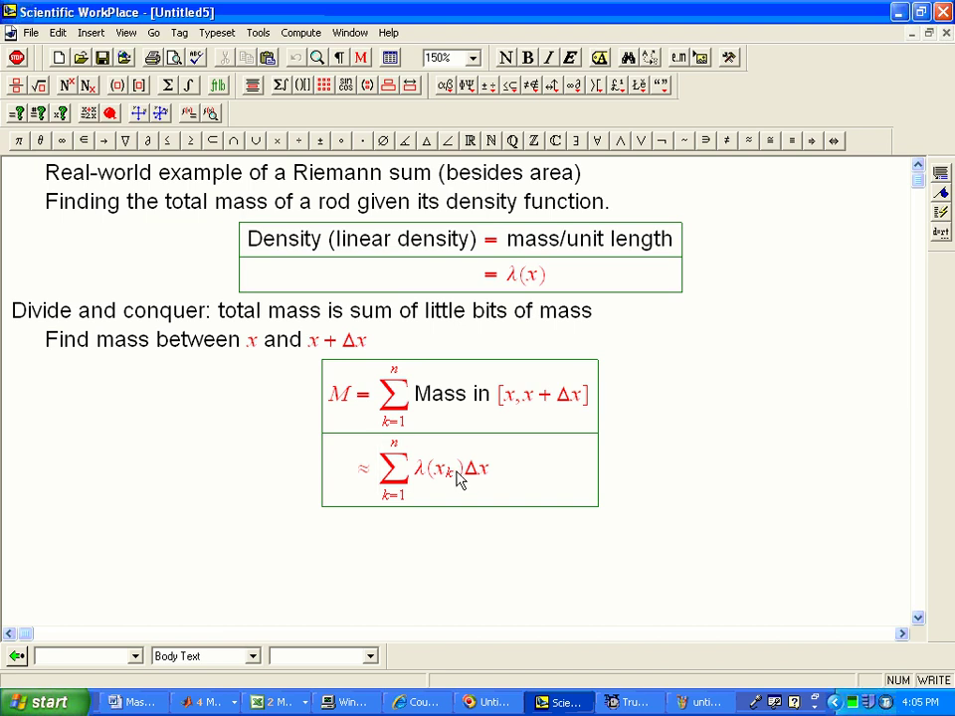
click(437, 476)
click(453, 475)
click(492, 468)
- Add a new row M = lim_{n→∞} Σ_{k=1}^{n}
key(Return)
text(M = )
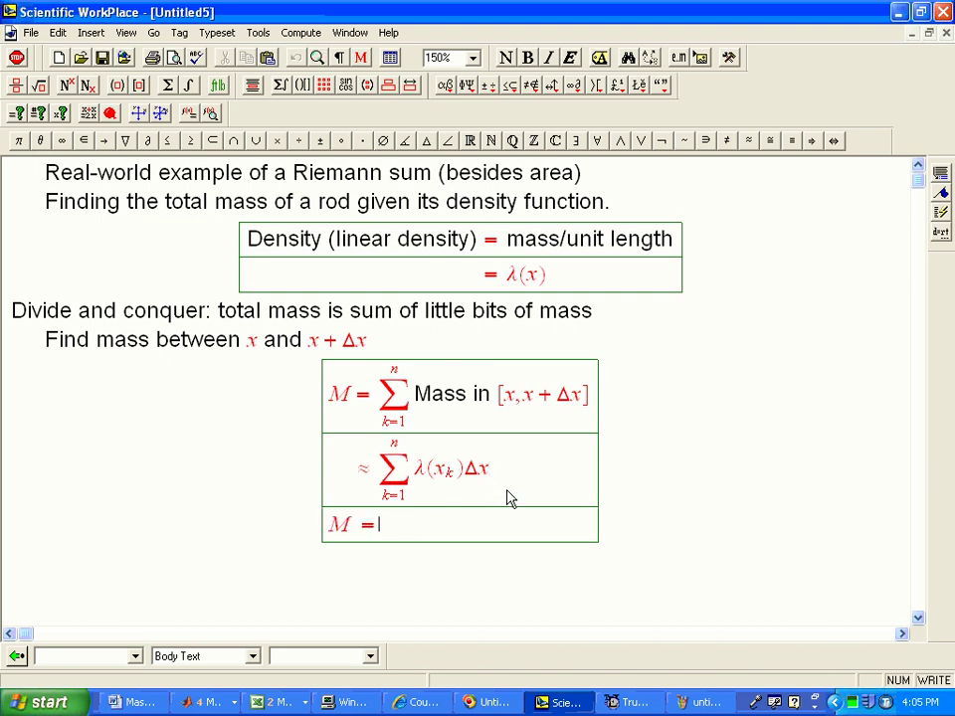
text(lim)
key(ctrl+l)
text(n)
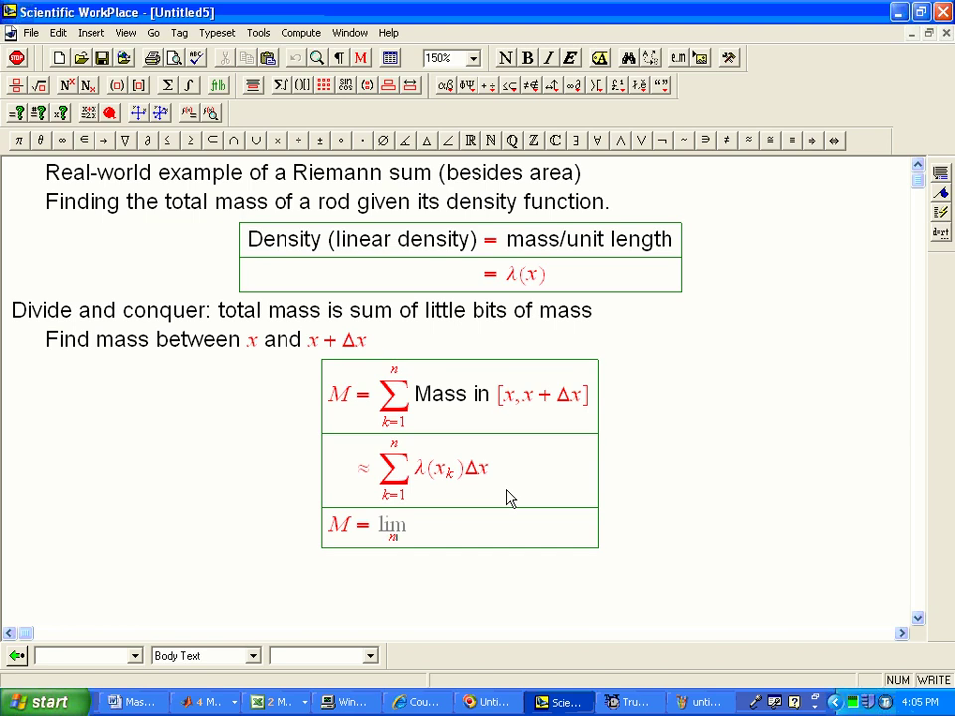
click(104, 140)
click(62, 140)
key(Right)
key(ctrl+7)
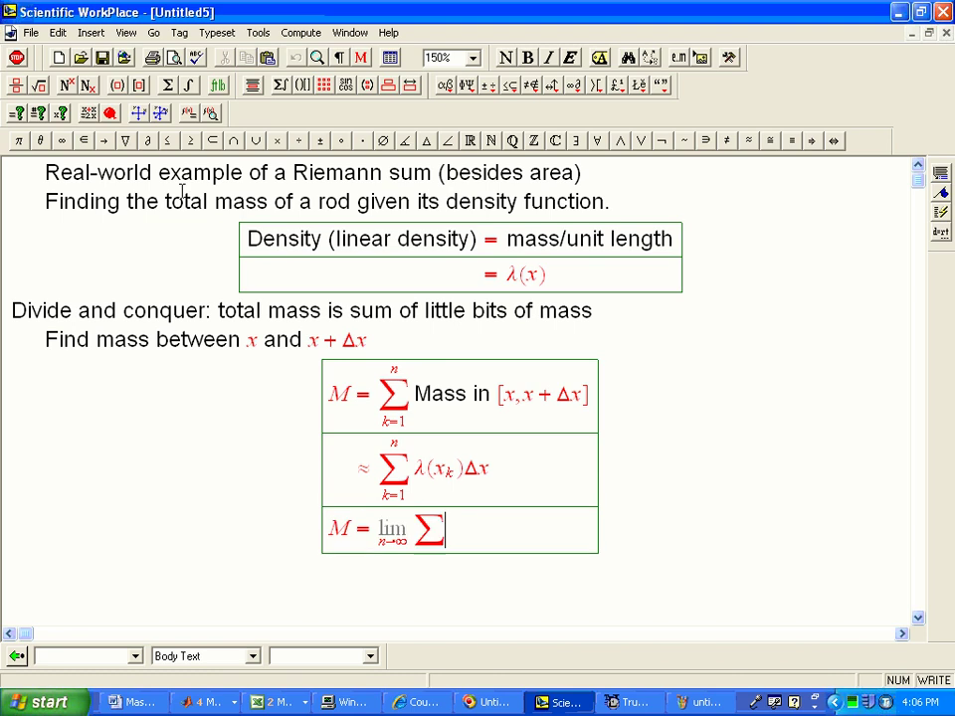
key(ctrl+l)
text(k=1)
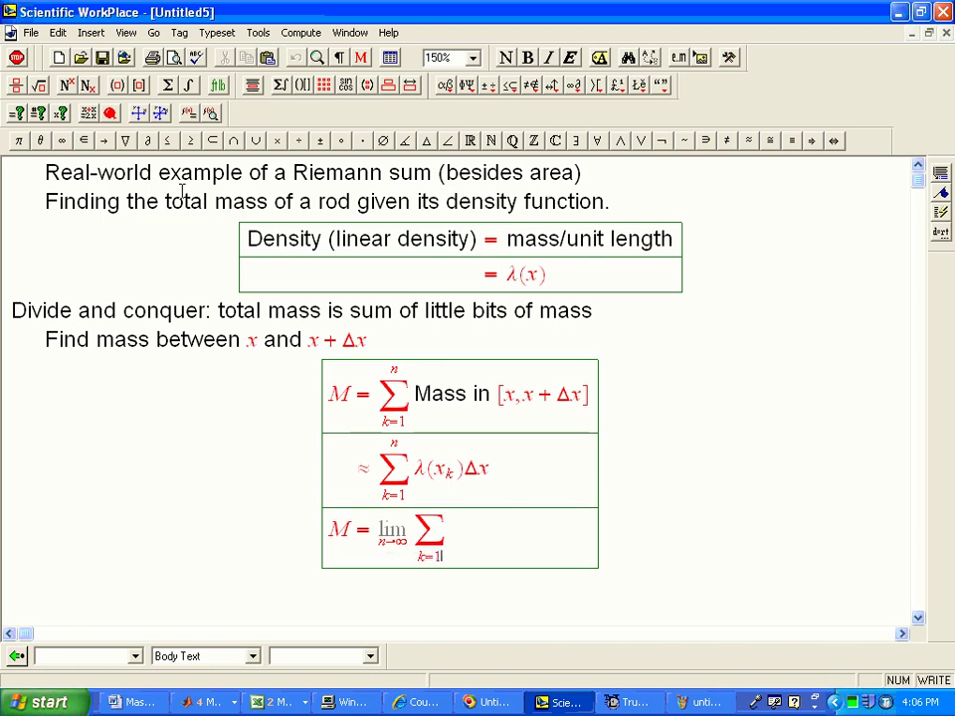
key(Right)
key(ctrl+h)
text(n)
key(Right)
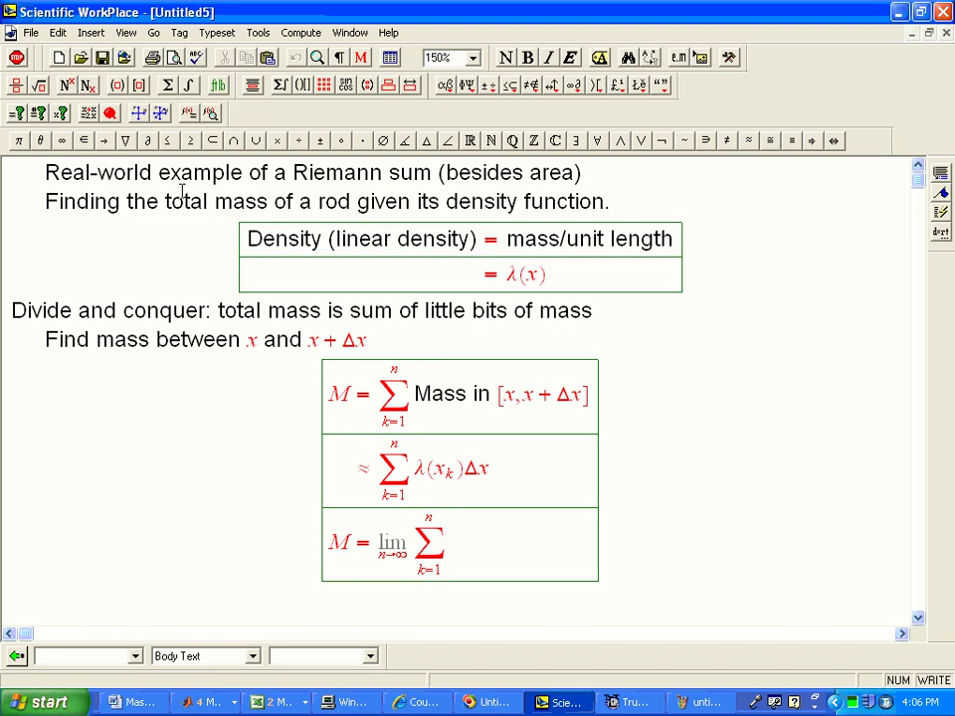
- Finish the limit row with λ(x_k)Δx and add another row below it
key(ctrl+g)
key(l)
key(ctrl+9)
text(x)
key(ctrl+l)
text(k)
key(Right)
key(Right)
text(dx)
key(BackSpace)
key(BackSpace)
key(ctrl+g)
key(shift+d)
text(x)
key(Return)
- Enter M = ∫₀ᴸ λ(x) dx as the last row of the table
text(=)
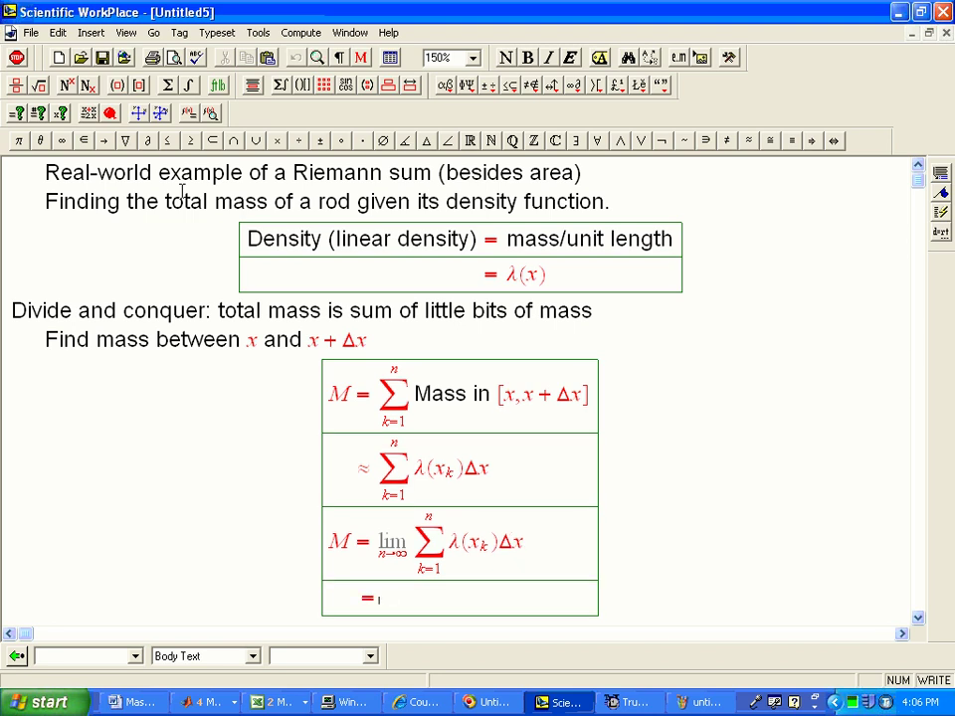
key(ctrl+i)
text(0)
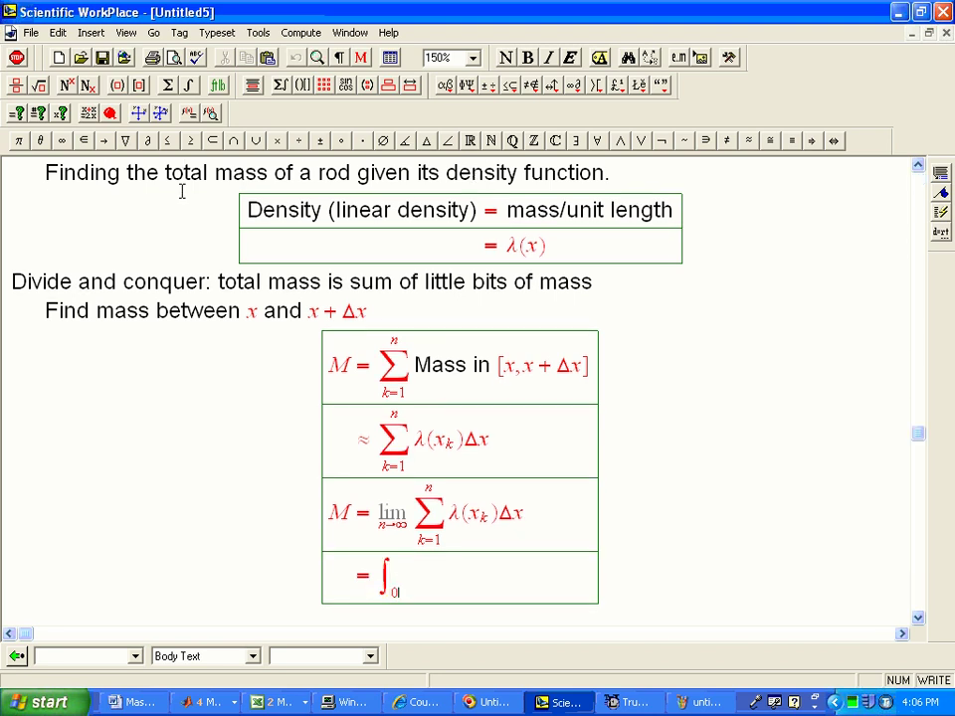
key(ctrl+h)
text(L)
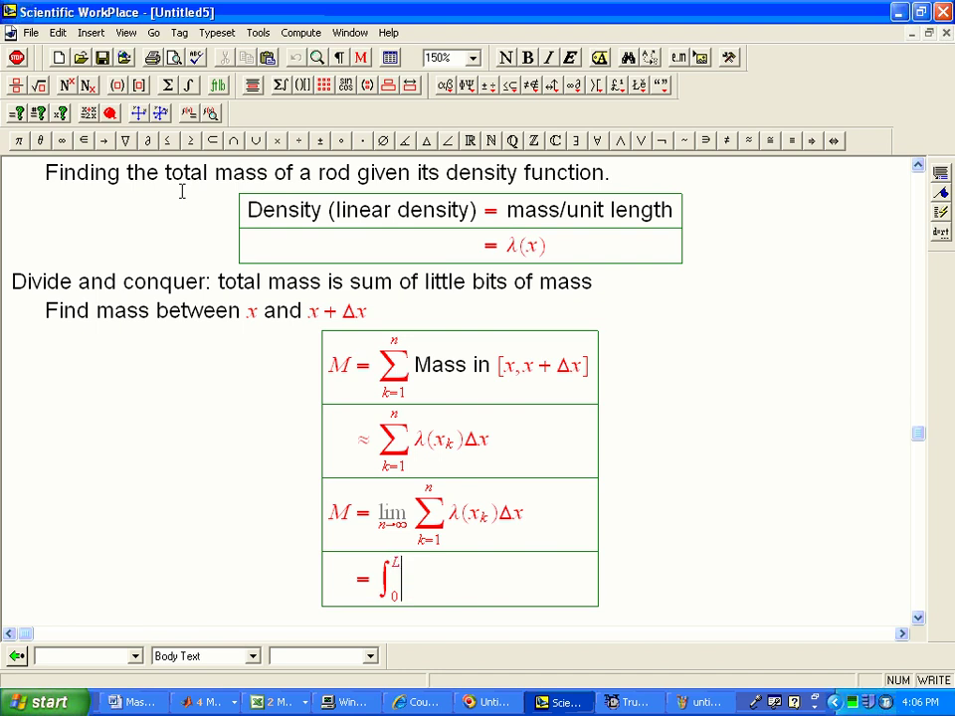
text( λ(x) dx)
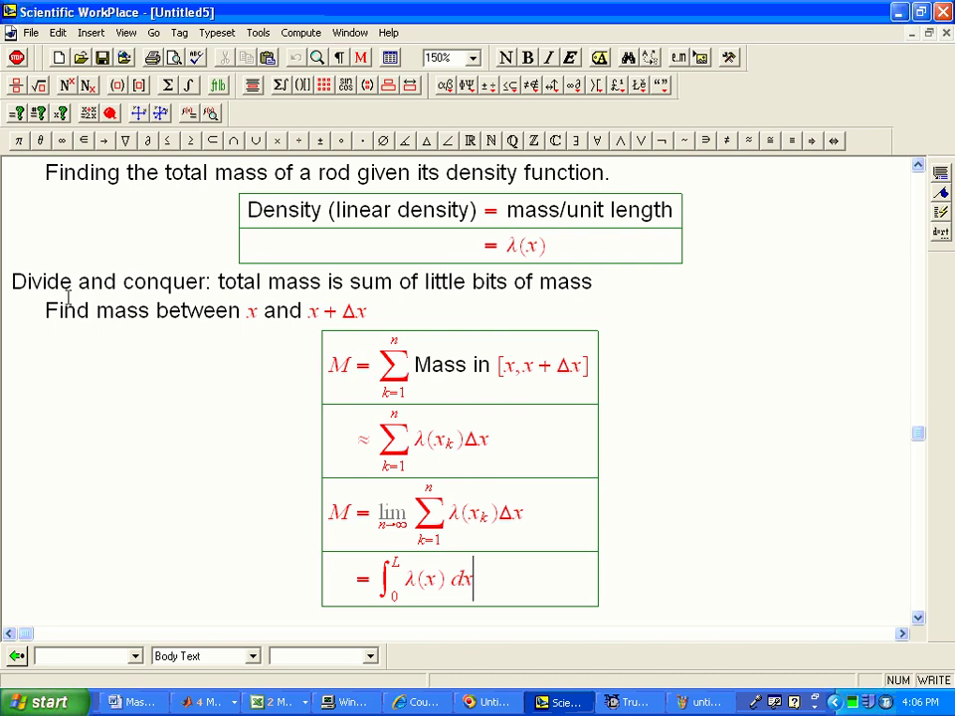
click(354, 587)
text(M)
- Select the Σλ(x_k)Δx term in the second row to review it
click(919, 623)
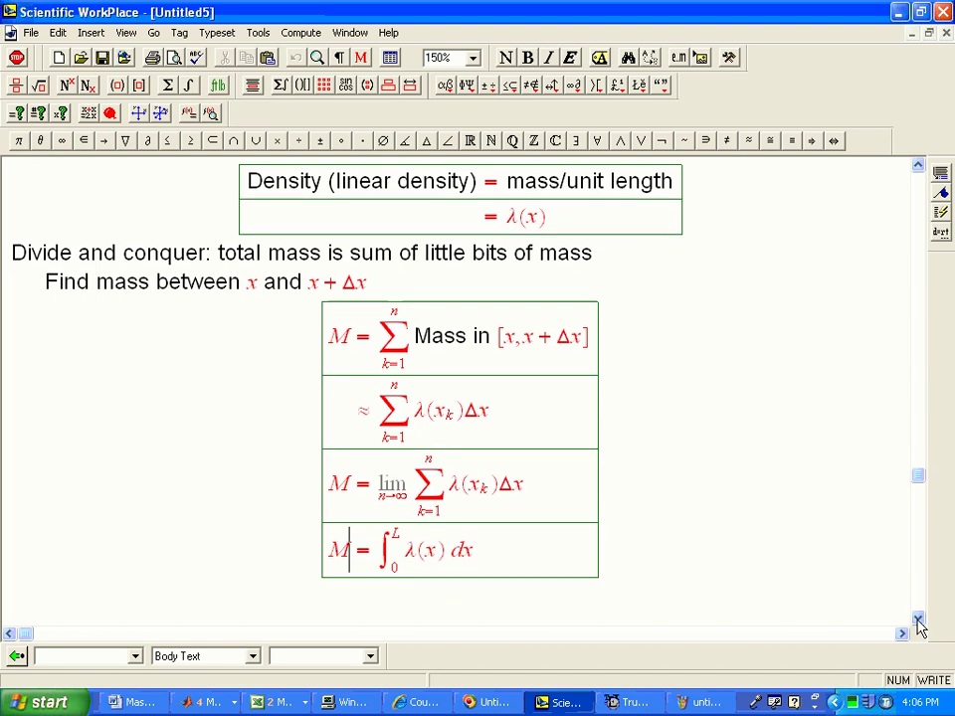
click(401, 416)
drag(401, 416, 496, 418)
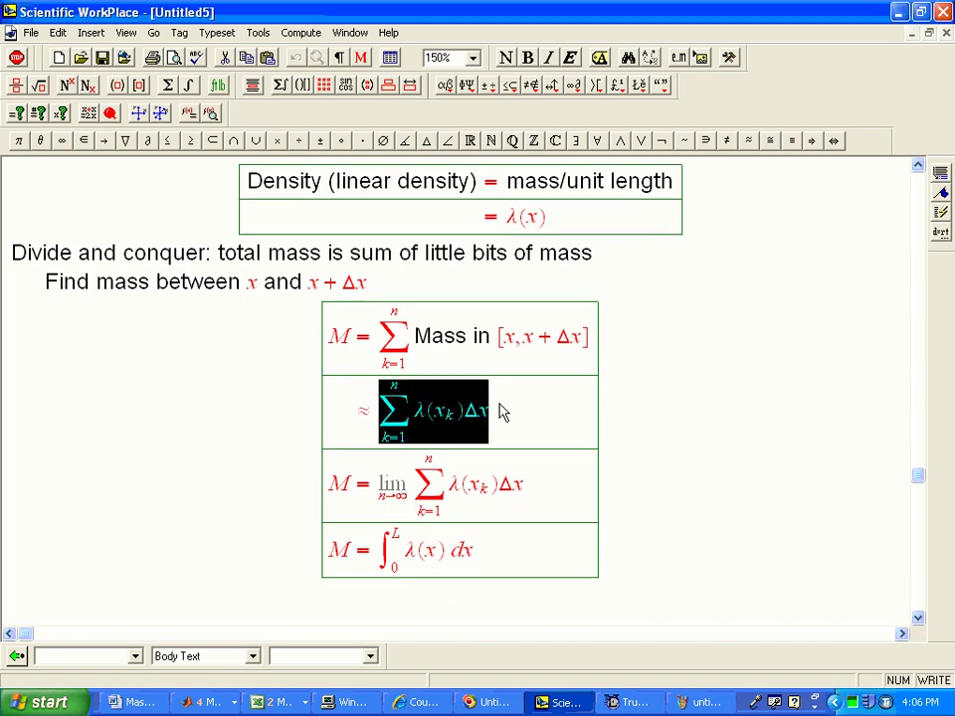
click(420, 397)
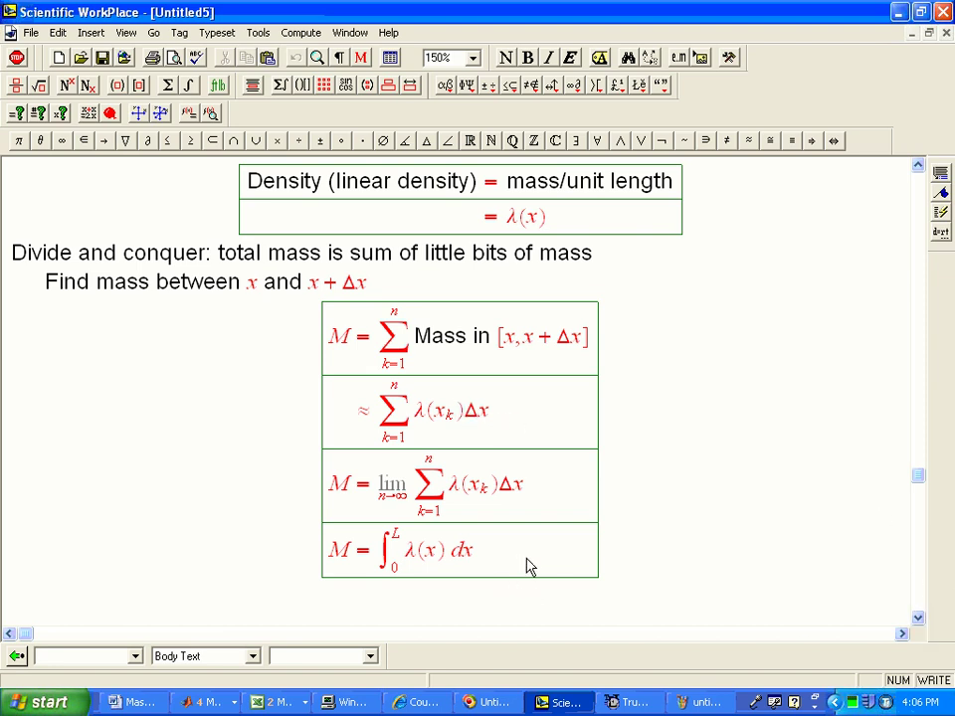
- Type 'Quick and dirty:' followed by the displayed equation M = ∫dM
click(617, 567)
text(ick and)
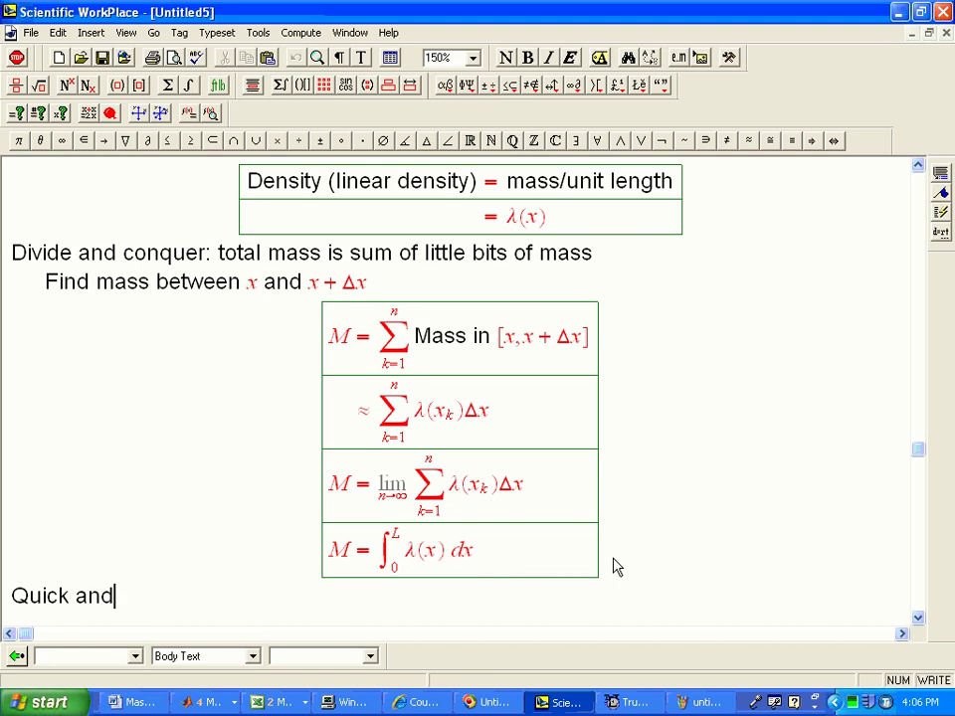
text( dirty:)
key(ctrl+d)
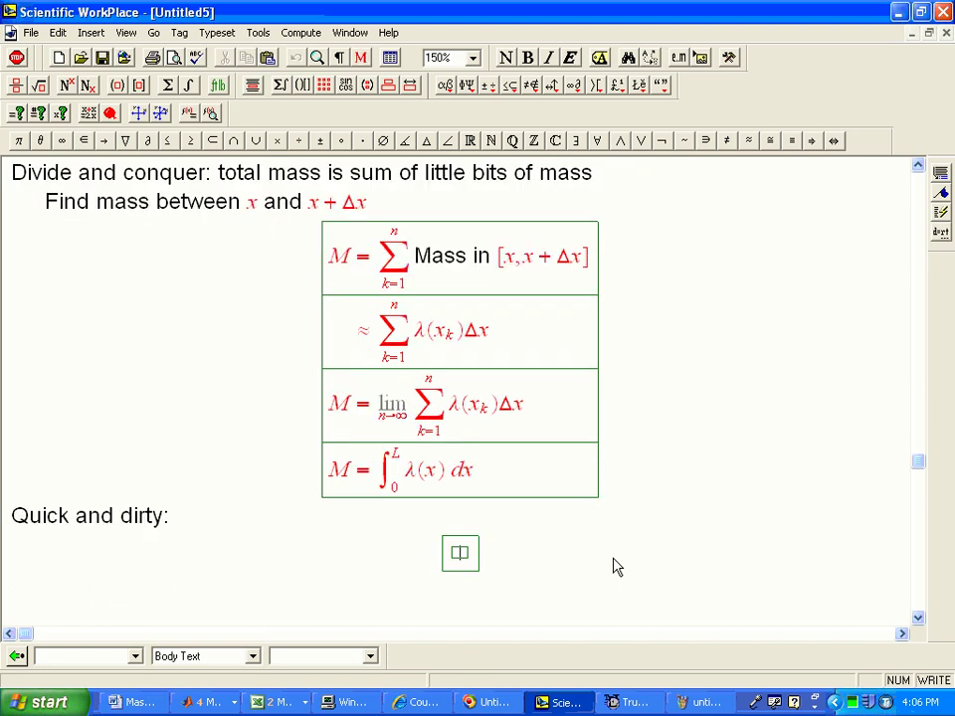
text(M =)
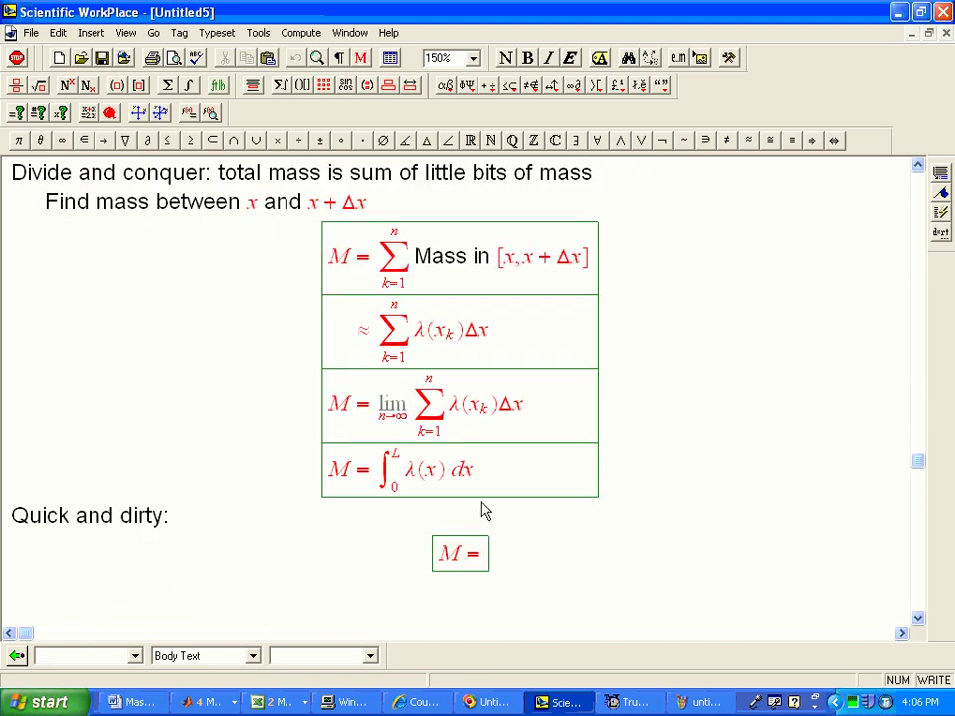
drag(381, 480, 477, 484)
click(479, 486)
key(ctrl+i)
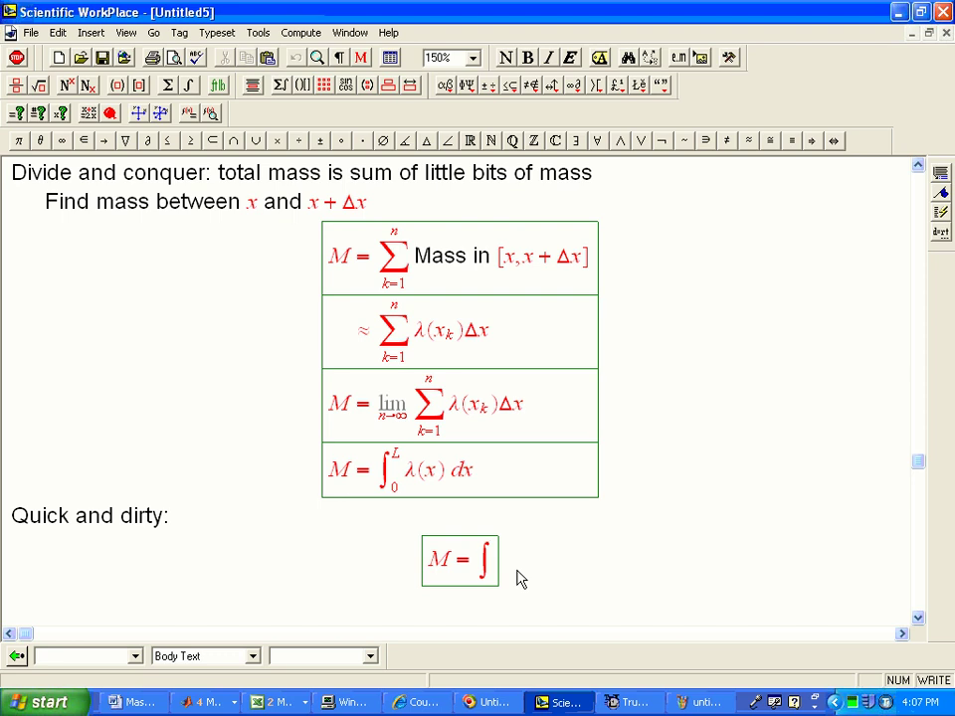
text(dM)
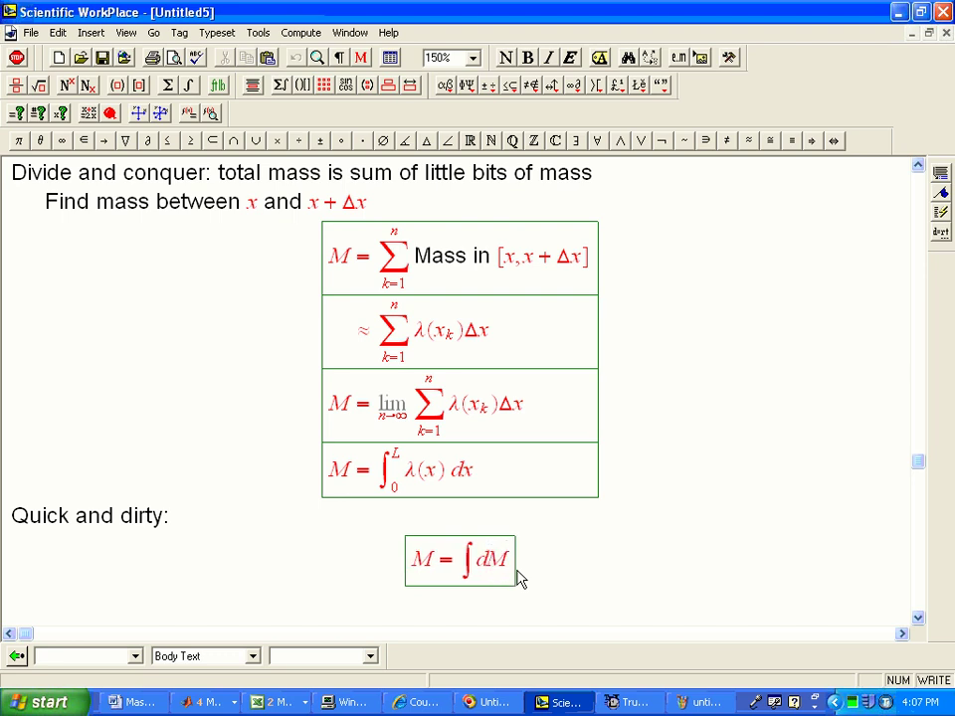
- Review the Mass in [x,x+Δx] term in row one and return after dM
click(416, 261)
shift+click(589, 270)
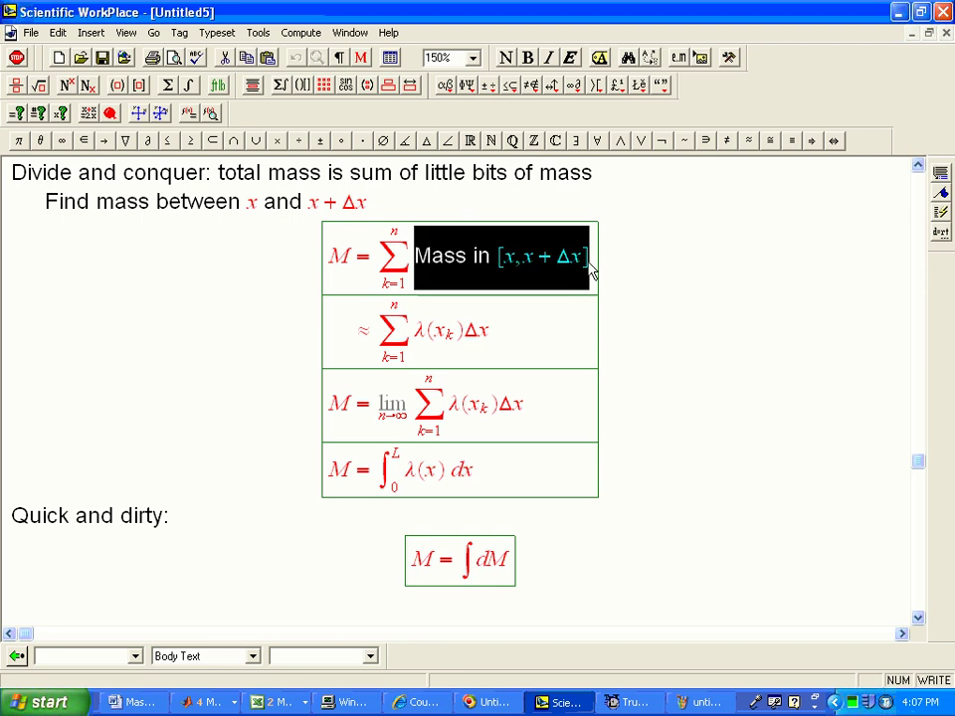
click(418, 261)
click(591, 265)
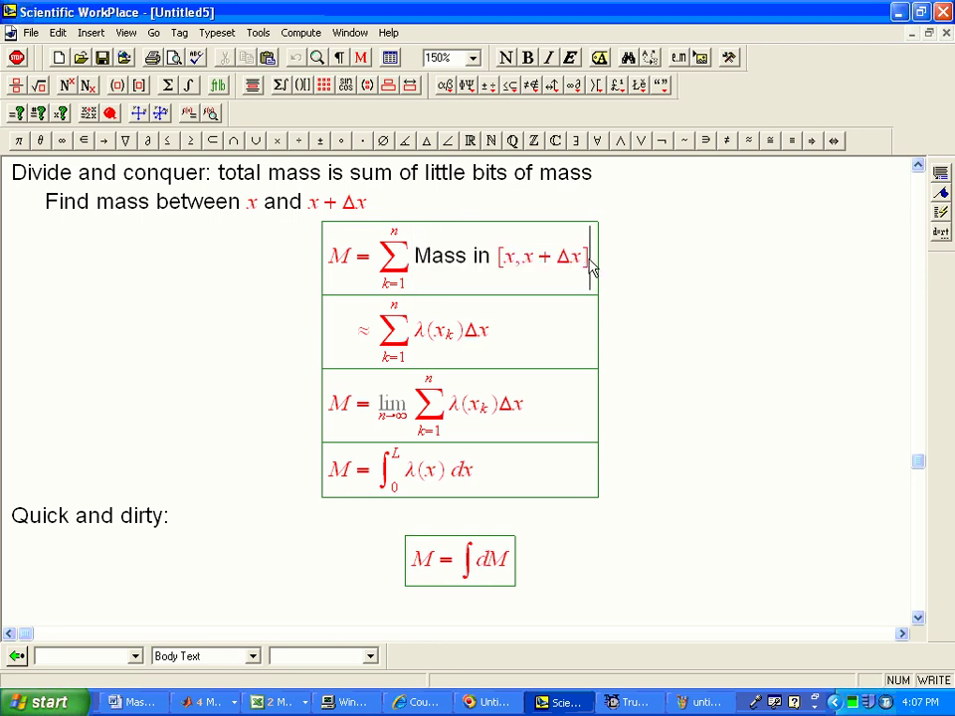
click(418, 261)
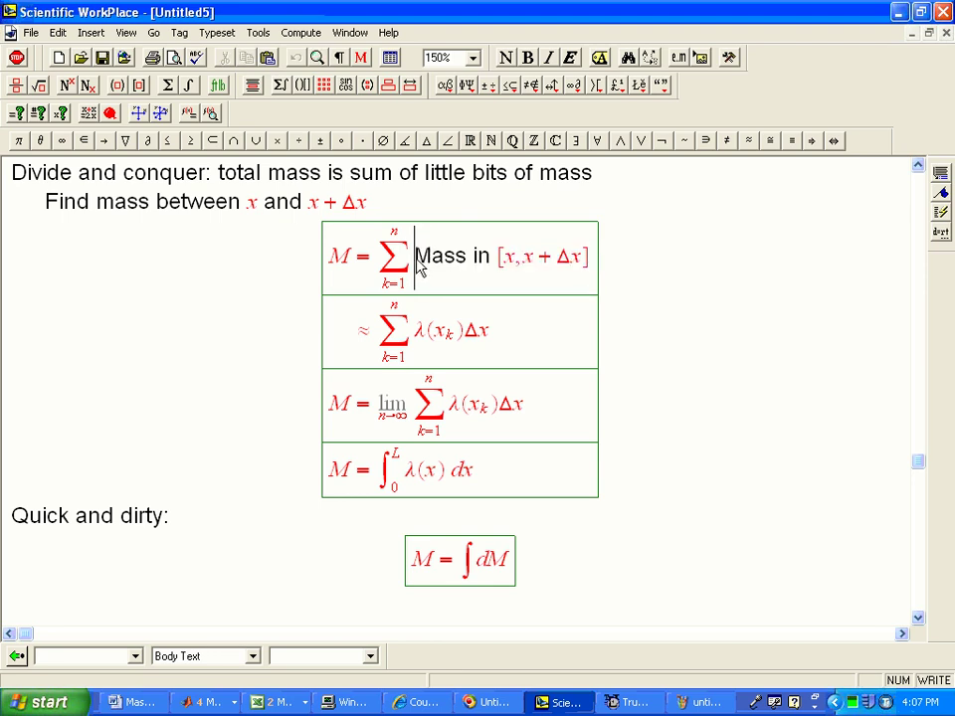
click(482, 569)
click(506, 567)
- Write 'where' and the displayed equation dM = Mass in [x,x + dx]
key(Right)
key(Return)
text(where)
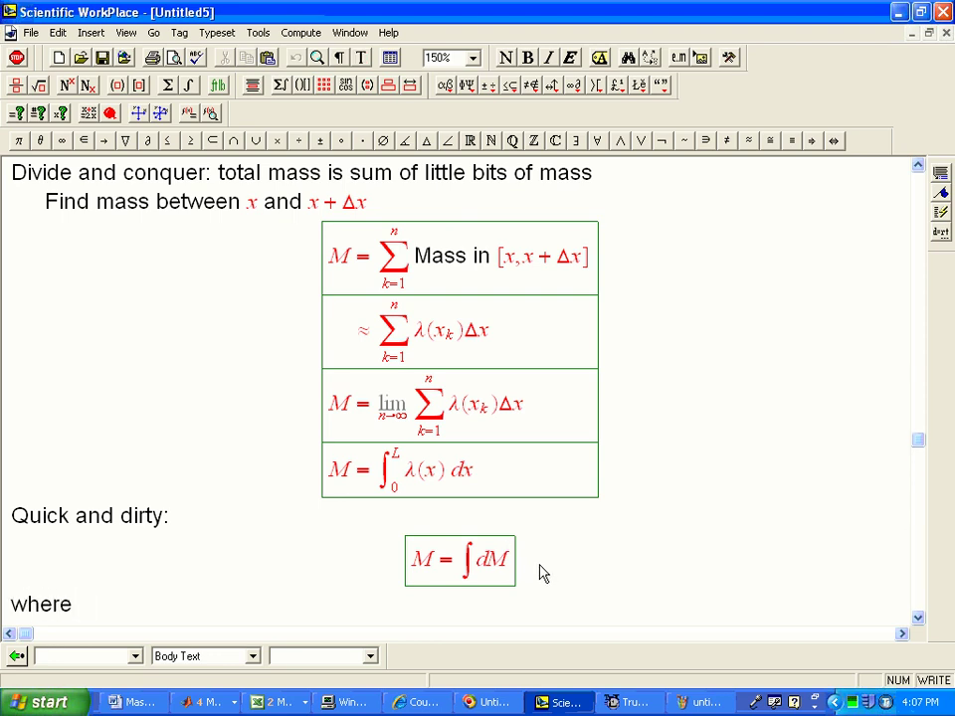
key(ctrl+shift+d)
text(dM =)
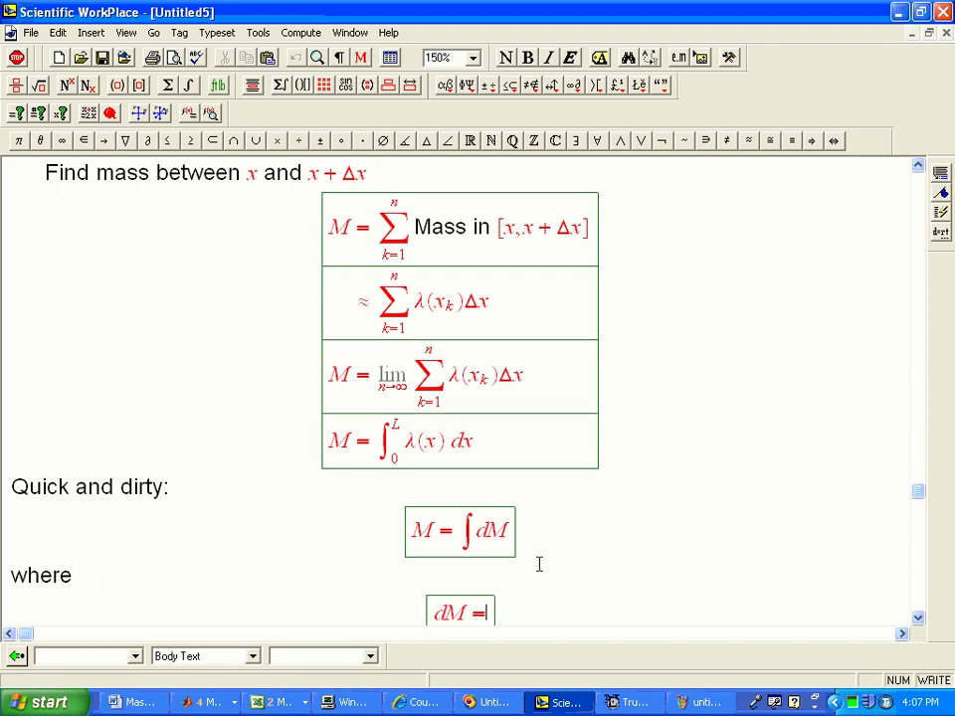
key(Up)
text(Mass)
key(BackSpace)
key(BackSpace)
key(BackSpace)
key(BackSpace)
text(Mass)
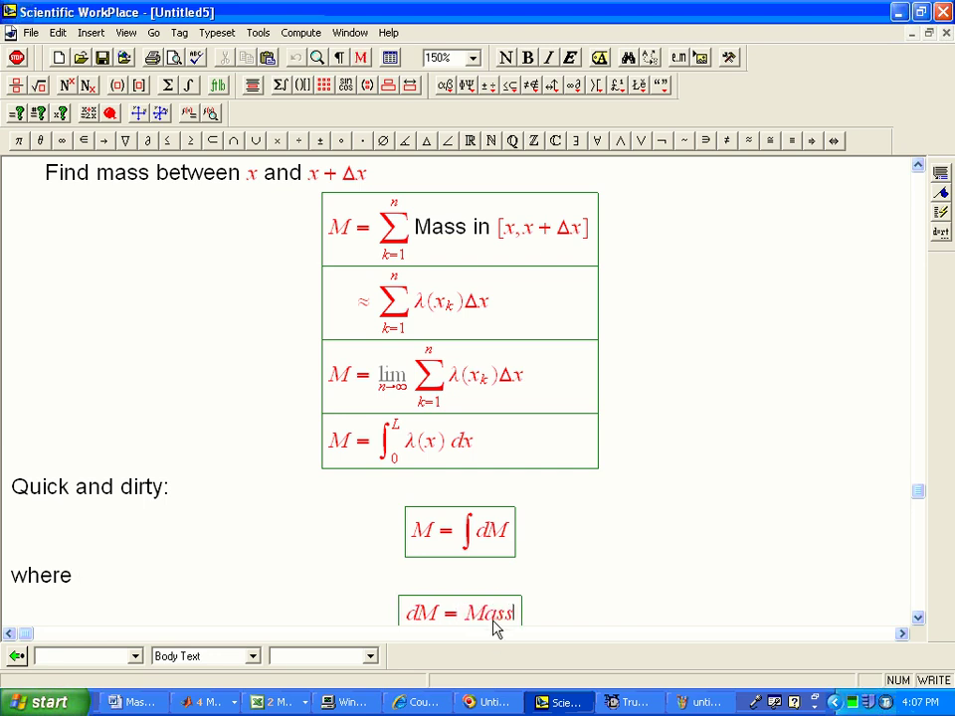
key(shift+Left)
key(shift+Left)
key(shift+Left)
key(shift+Left)
key(ctrl+t)
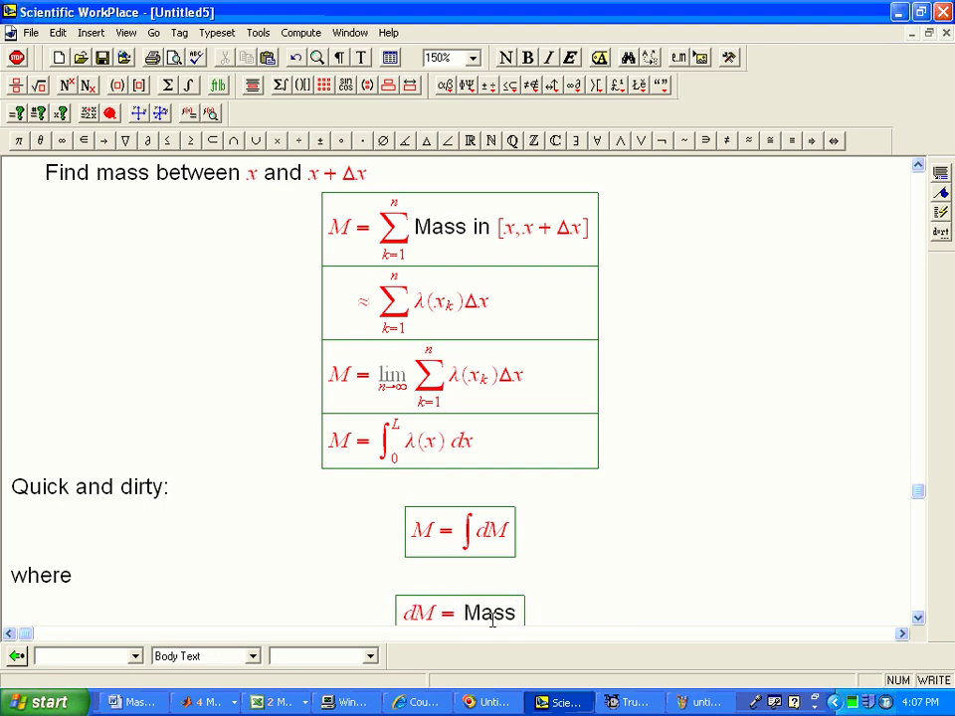
text(in)
key(ctrl+m)
key(ctrl+bracketleft)
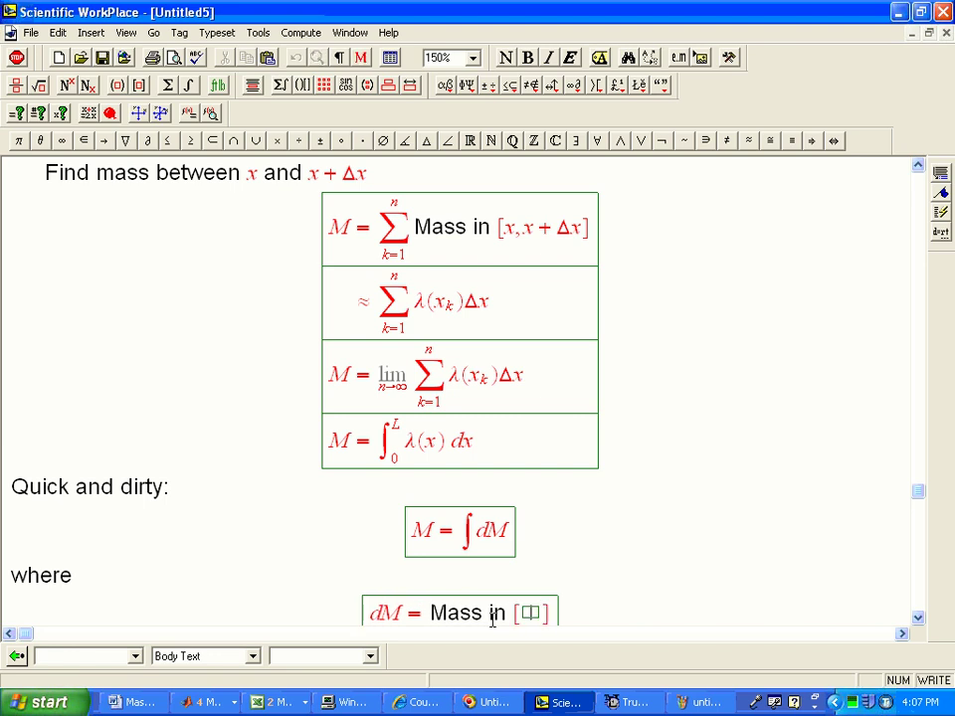
text(x,x + dx)
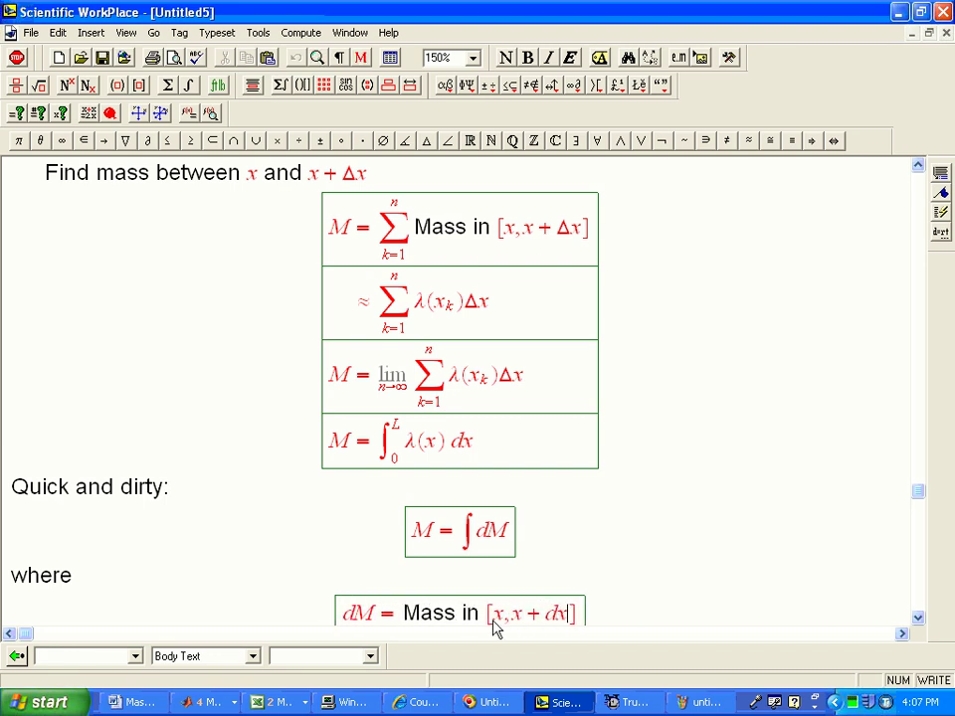
- Scroll back to check dM in the ∫dM equation and the derivation table
click(917, 618)
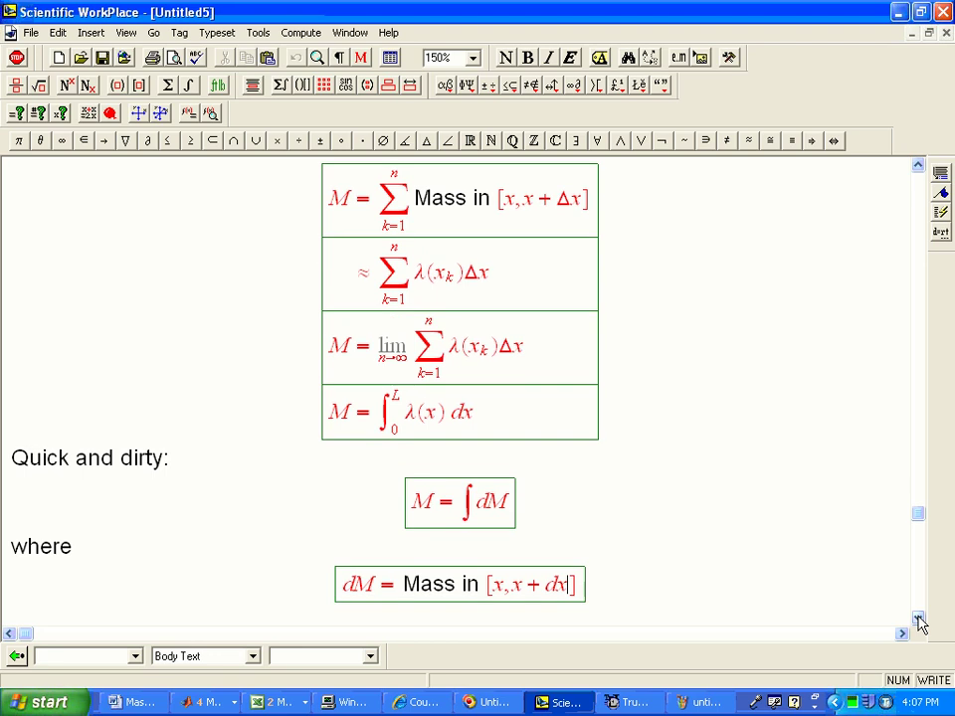
scroll(618, 436, down, 5)
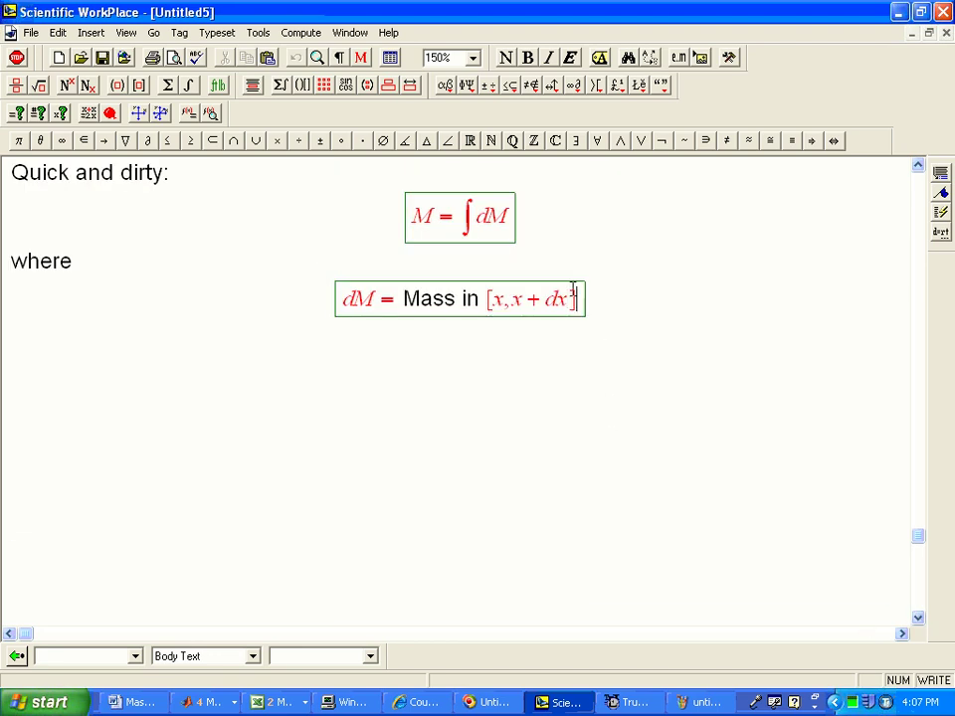
drag(469, 228, 511, 226)
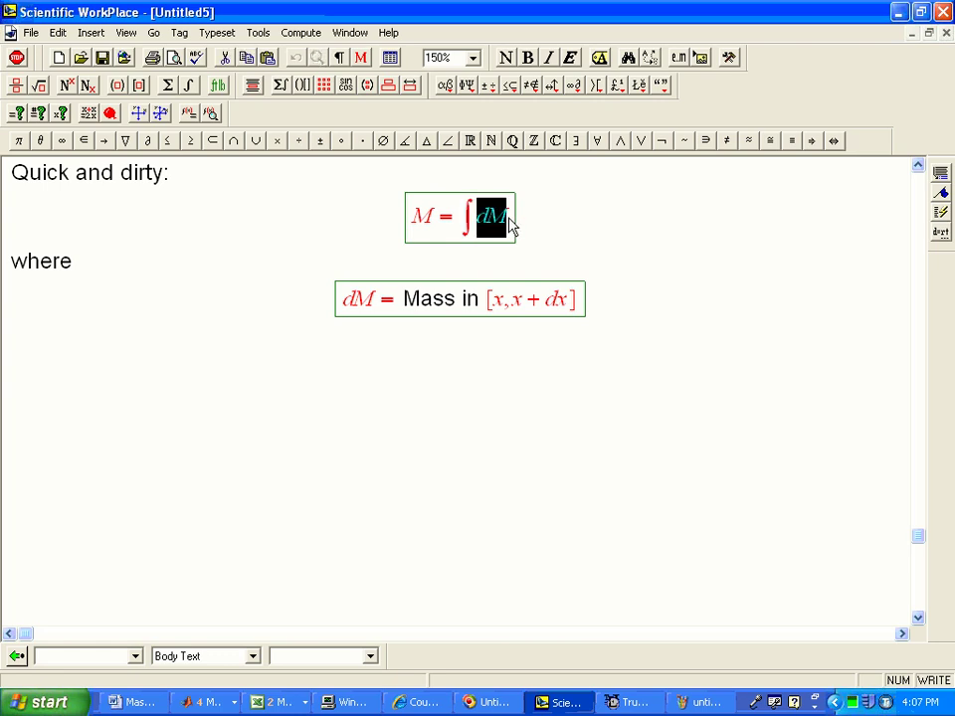
click(919, 168)
- Add the row '= ∫ from 0 to L of λ(x) dx' beneath M = ∫dM
click(508, 503)
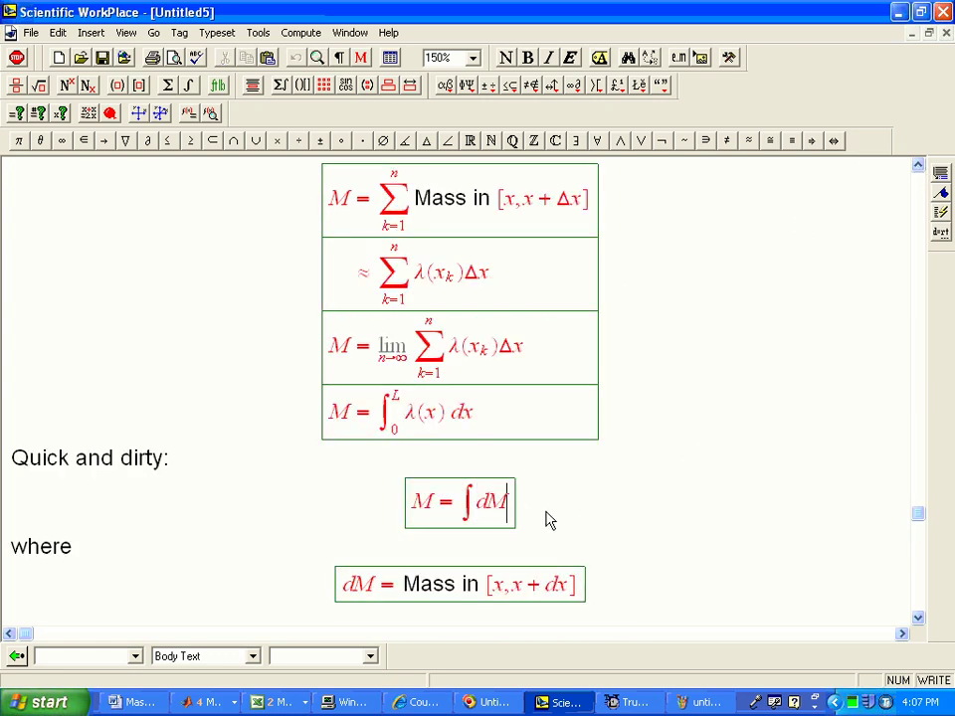
key(Return)
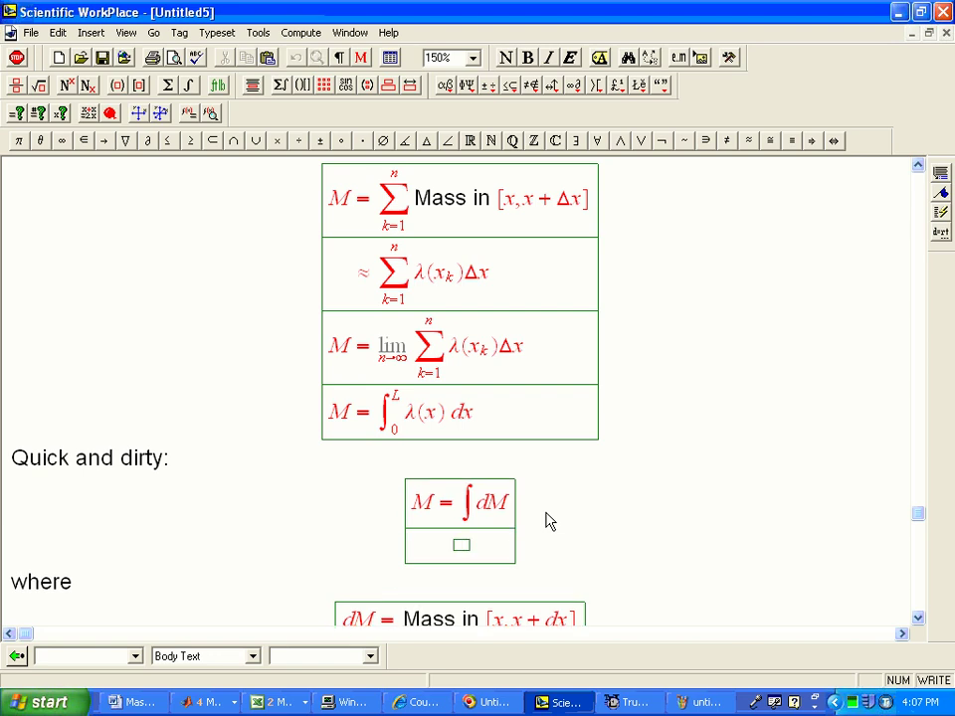
text(=)
key(ctrl+i)
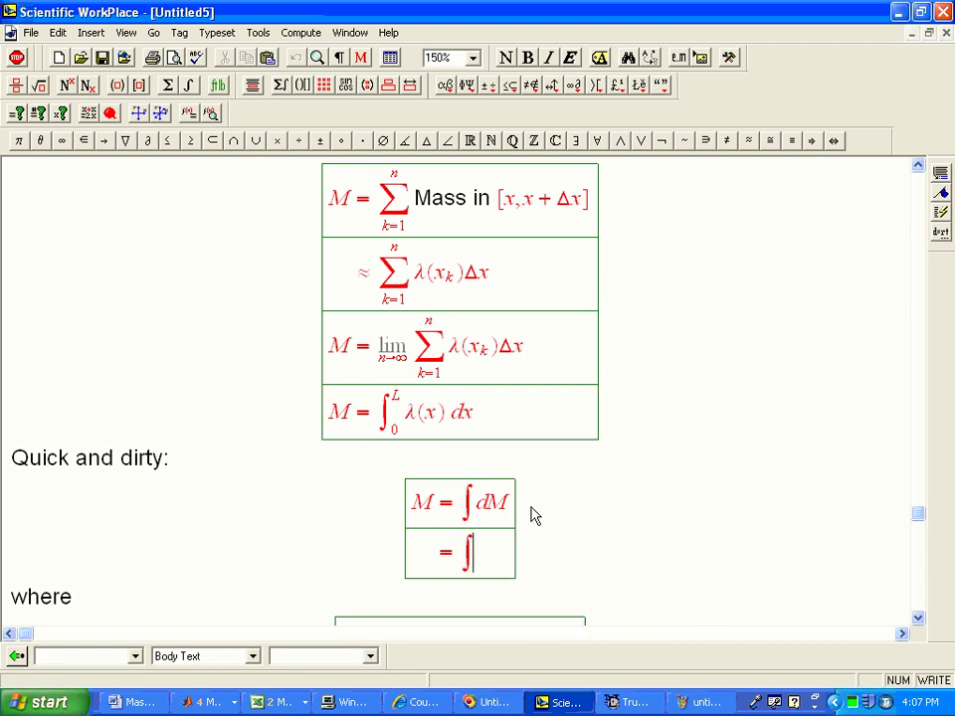
key(ctrl+l)
text(0)
key(ctrl+h)
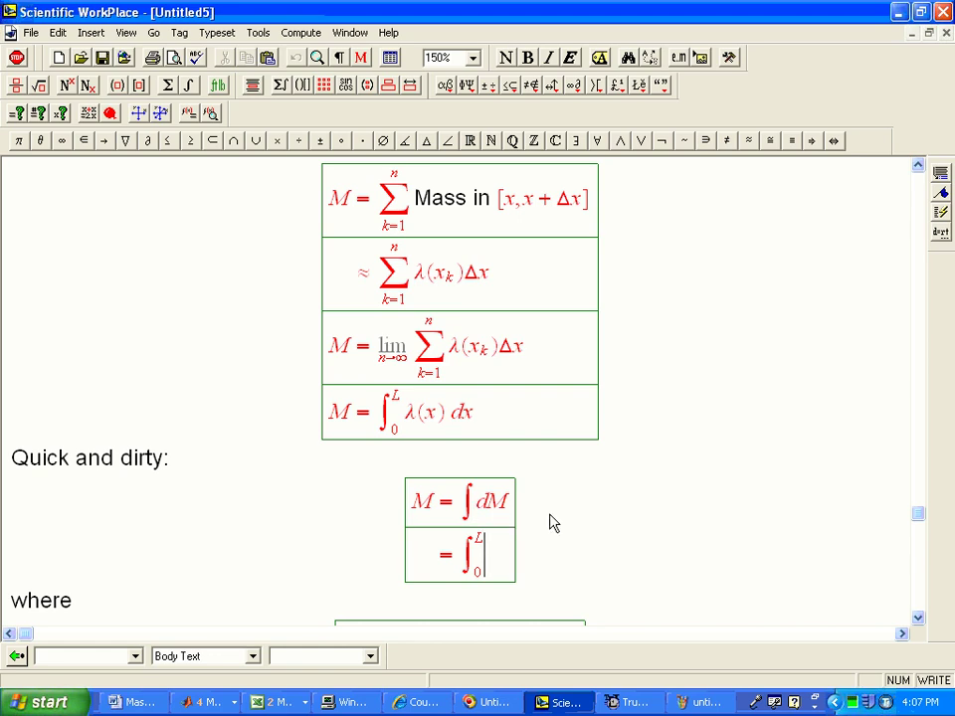
key(ctrl+g)
key(l)
key(ctrl+9)
text(x)
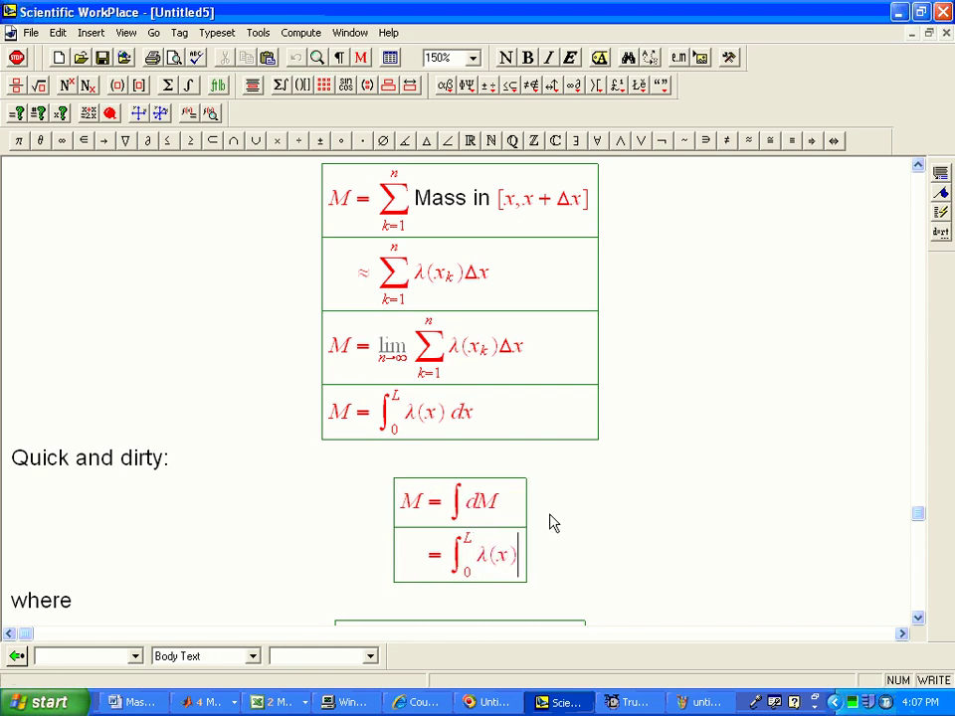
key(Right)
text(dx)
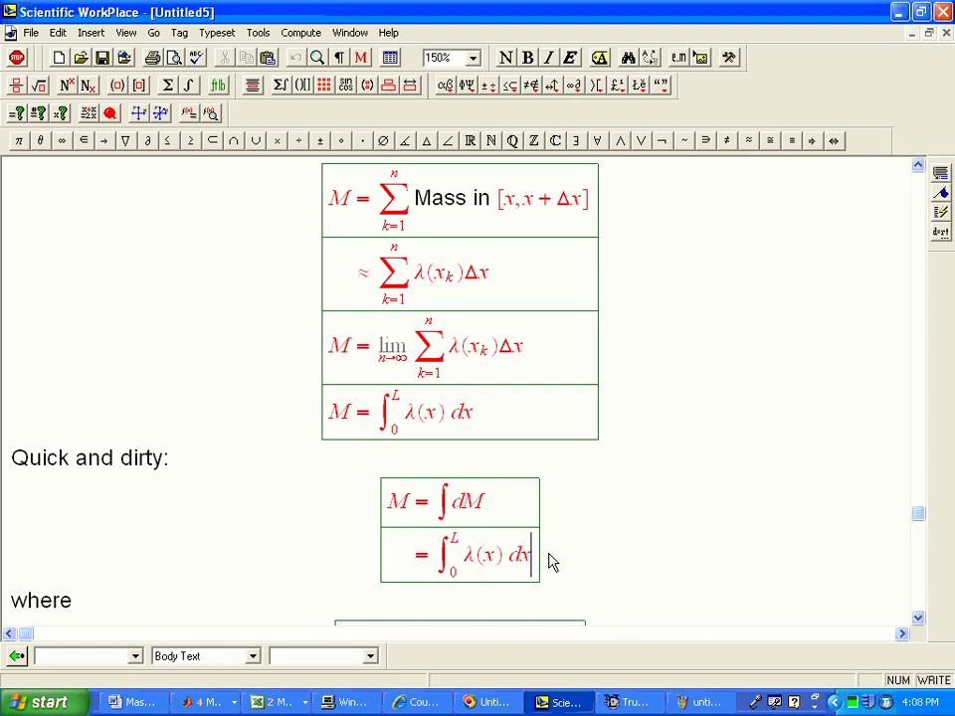
key(Up)
key(Up)
click(918, 618)
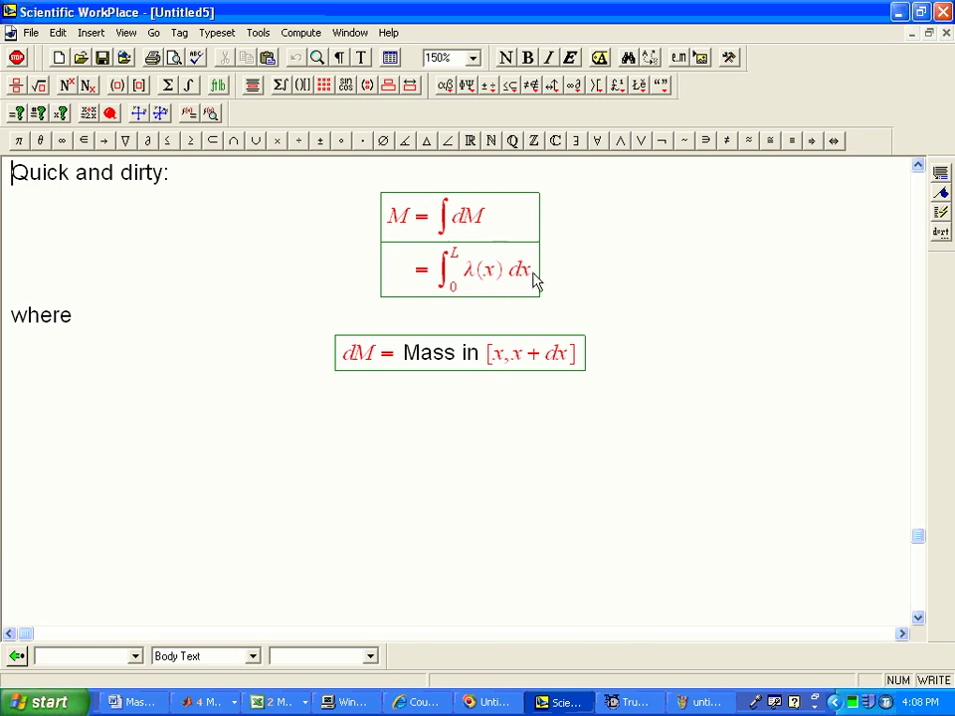
click(919, 166)
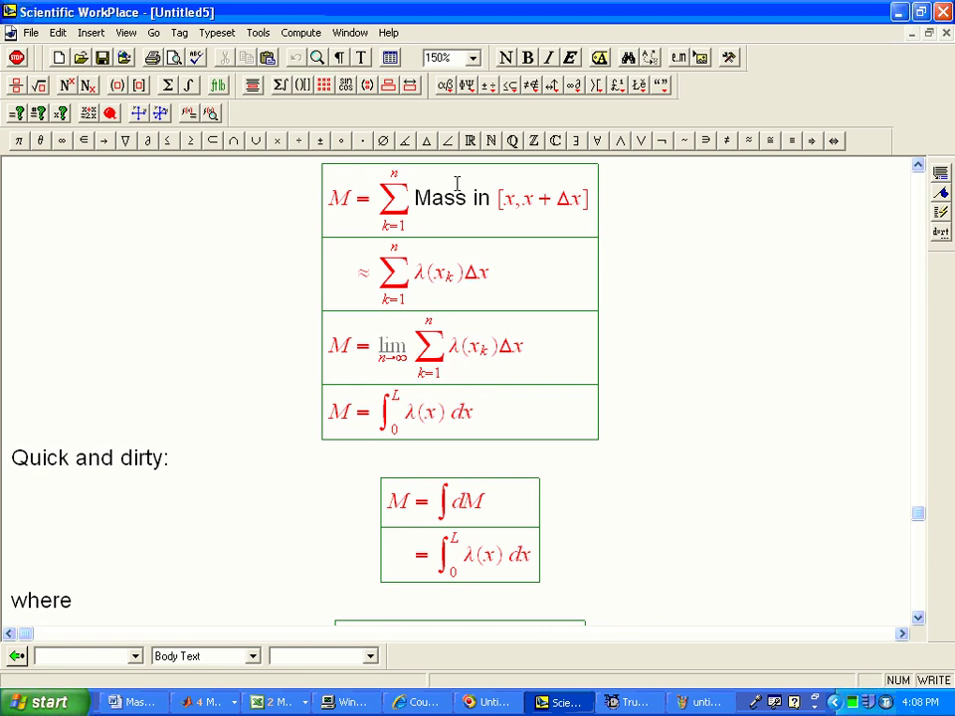